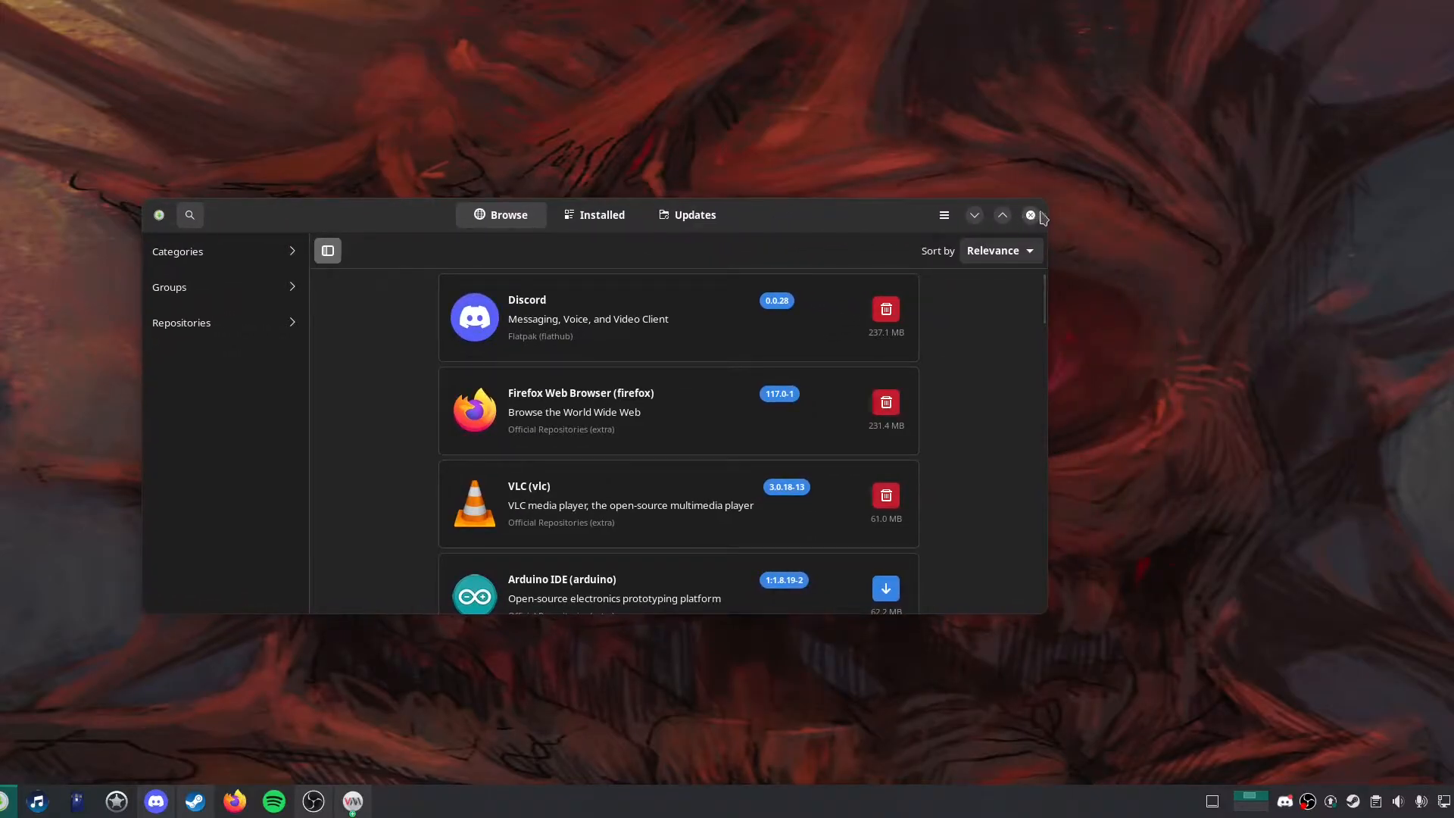
Close the software store and bring up the Windows virtual machine's console window.
click(1031, 215)
click(358, 813)
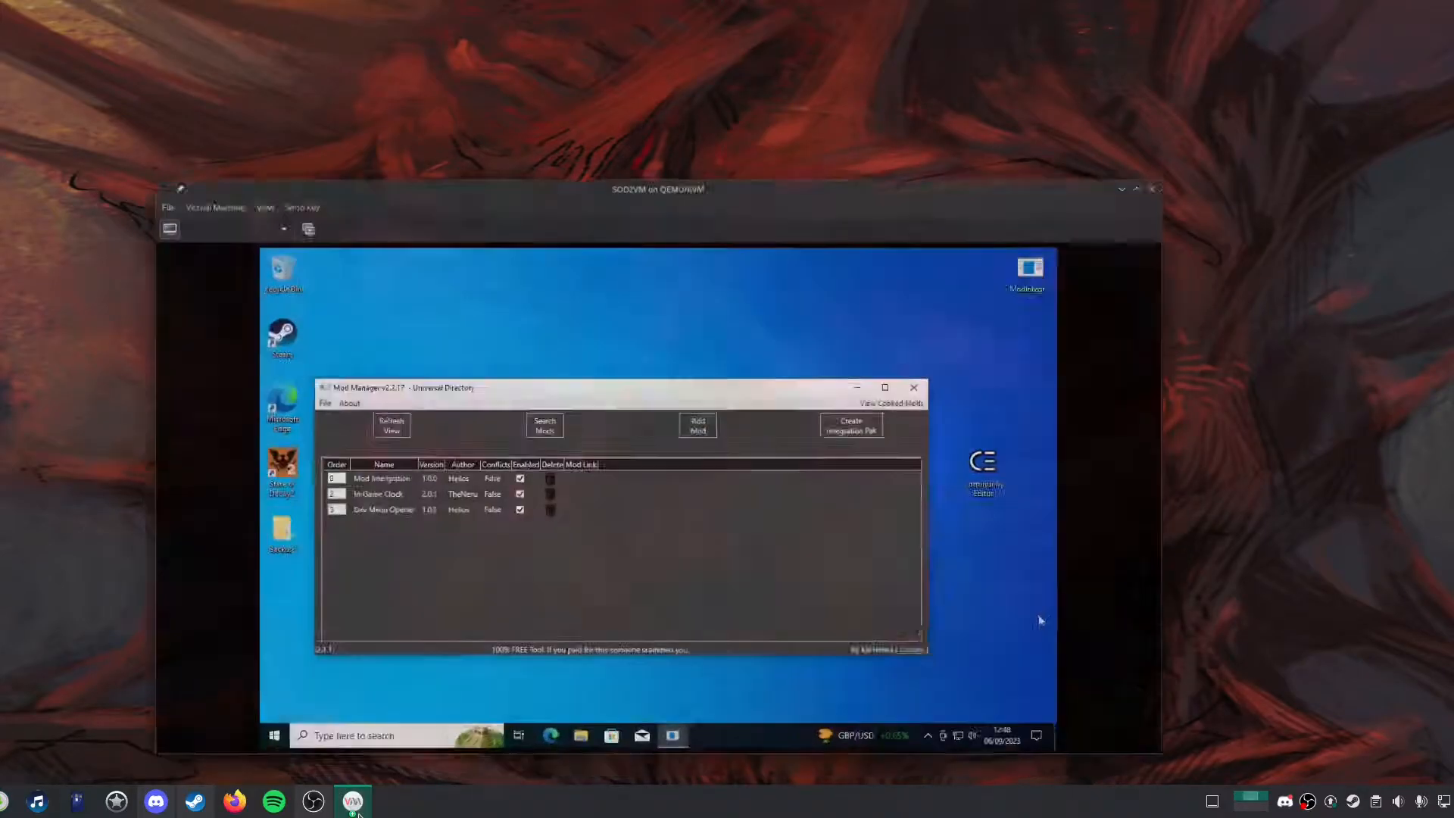
click(359, 813)
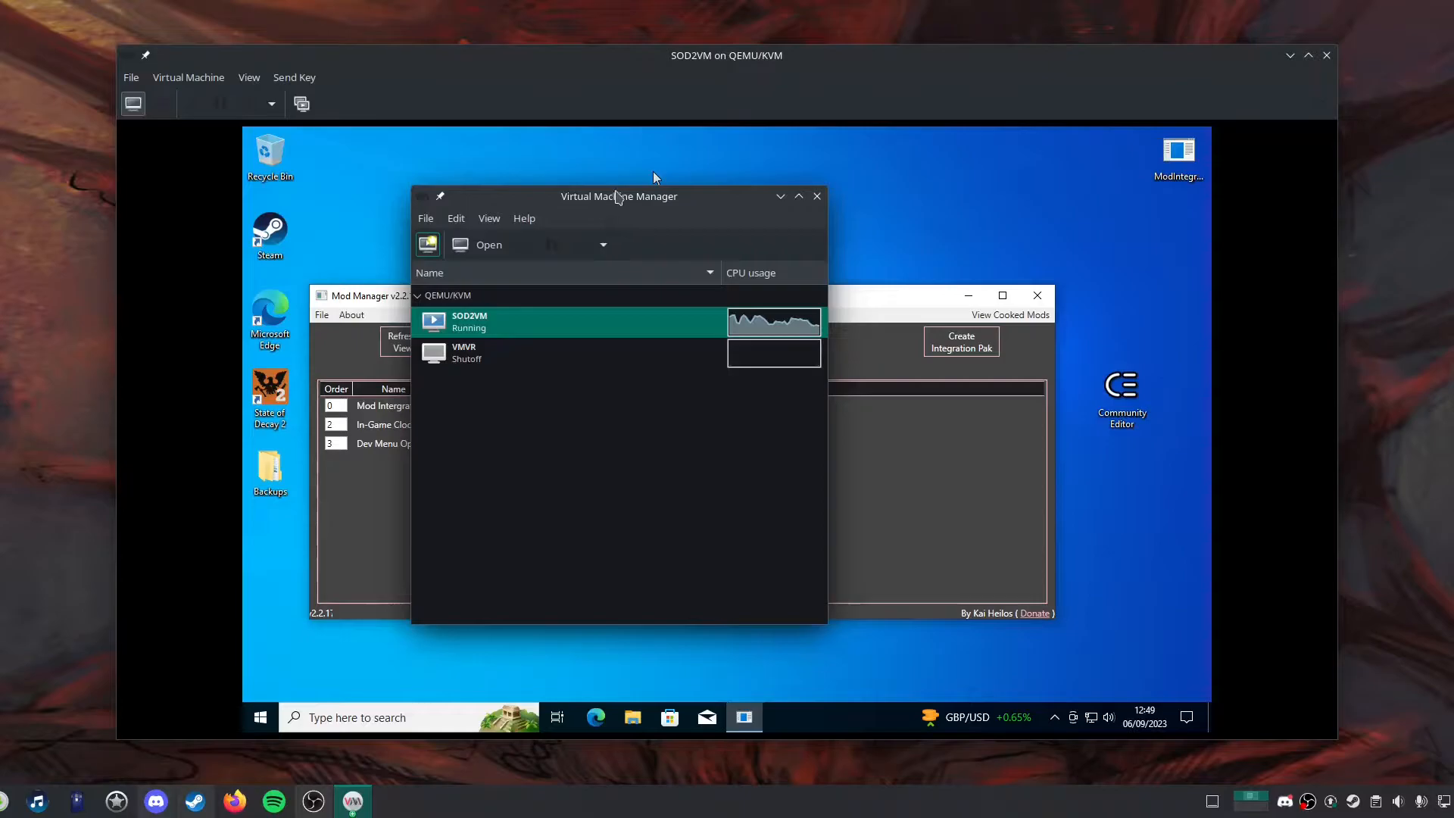
Move the Virtual Machine Manager window aside so it no longer covers the guest desktop.
drag(612, 203, 662, 213)
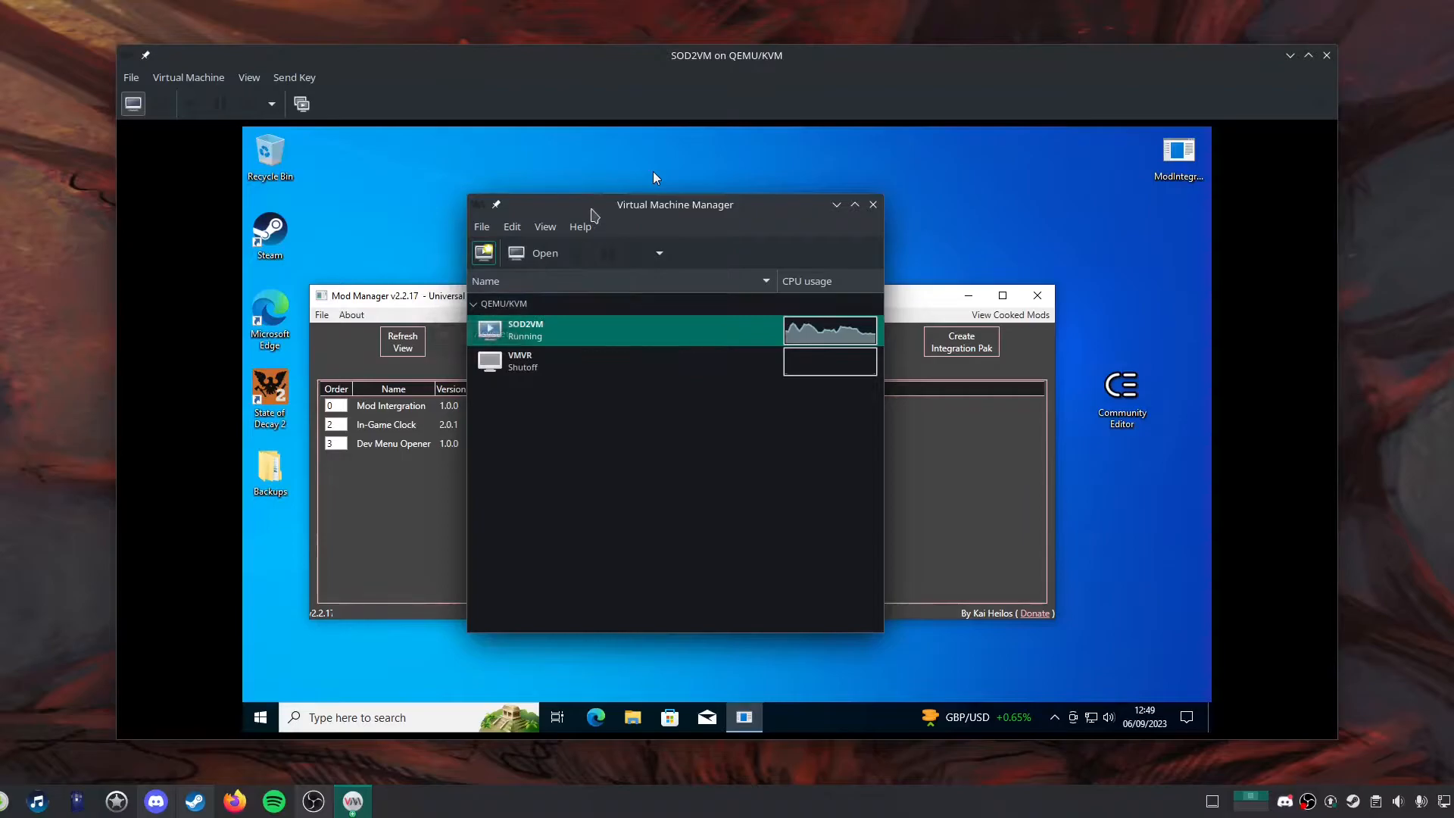
drag(619, 209, 270, 63)
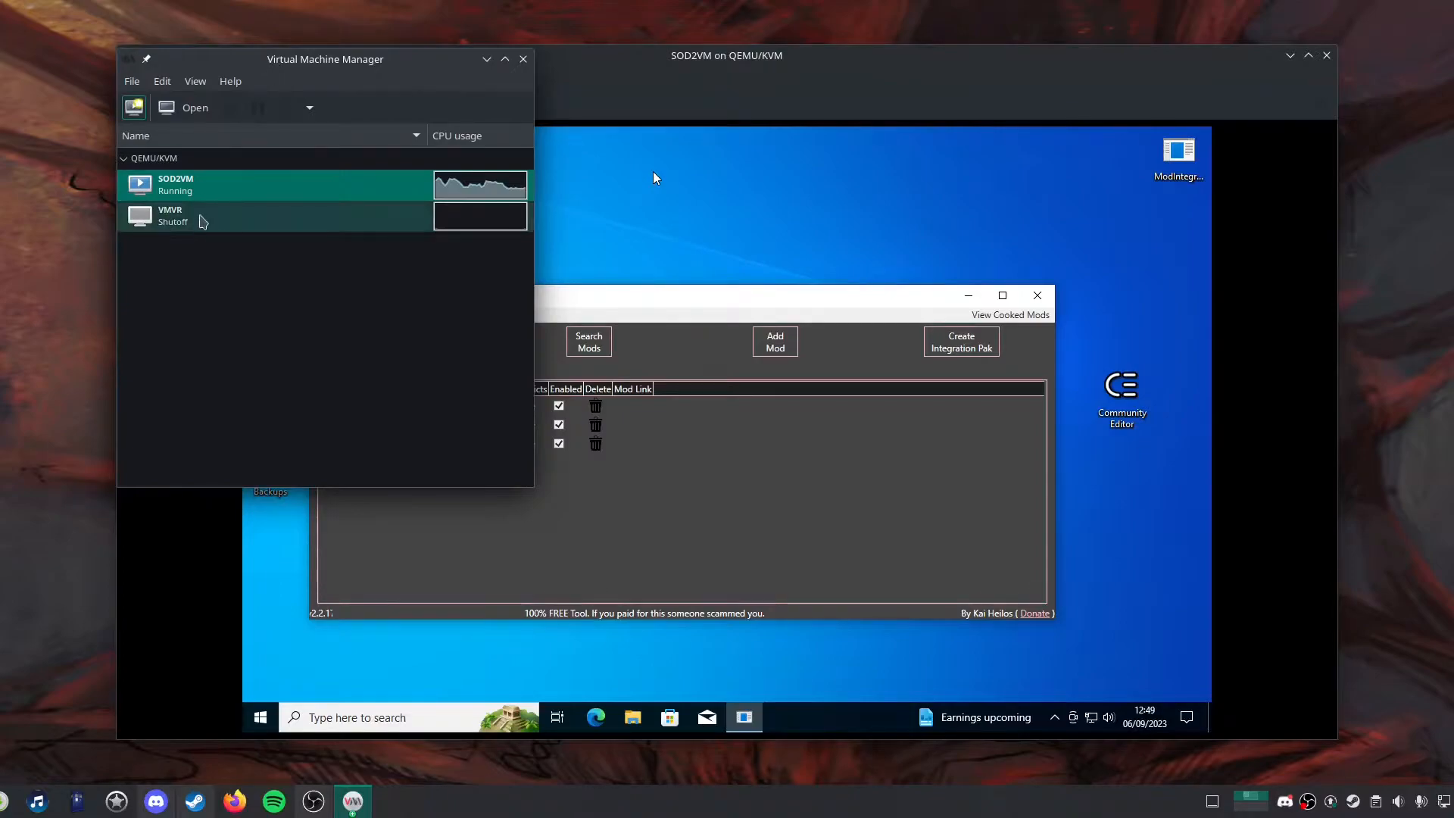
drag(377, 59, 99, 102)
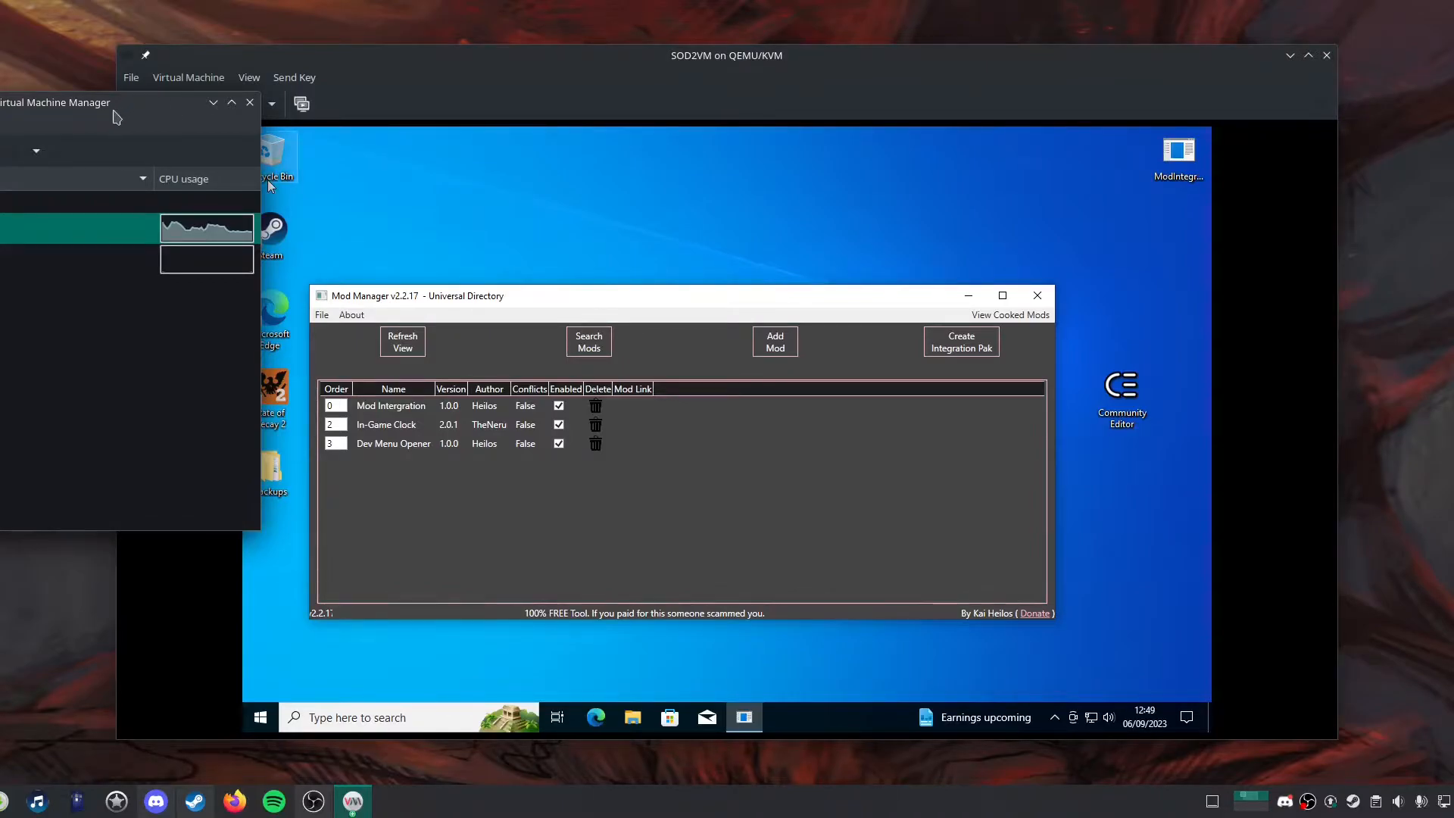
drag(116, 108, 0, 77)
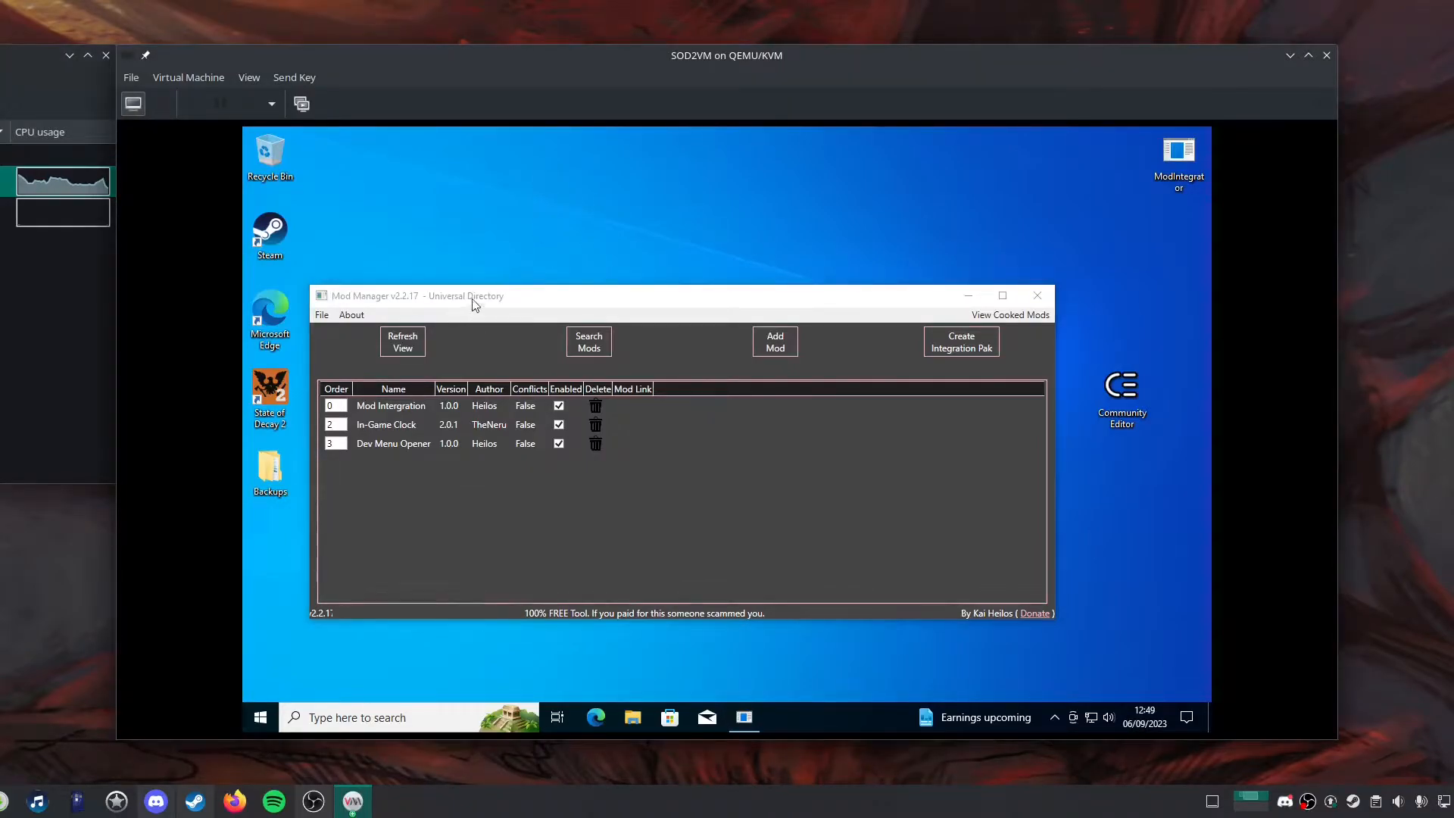
drag(475, 303, 511, 317)
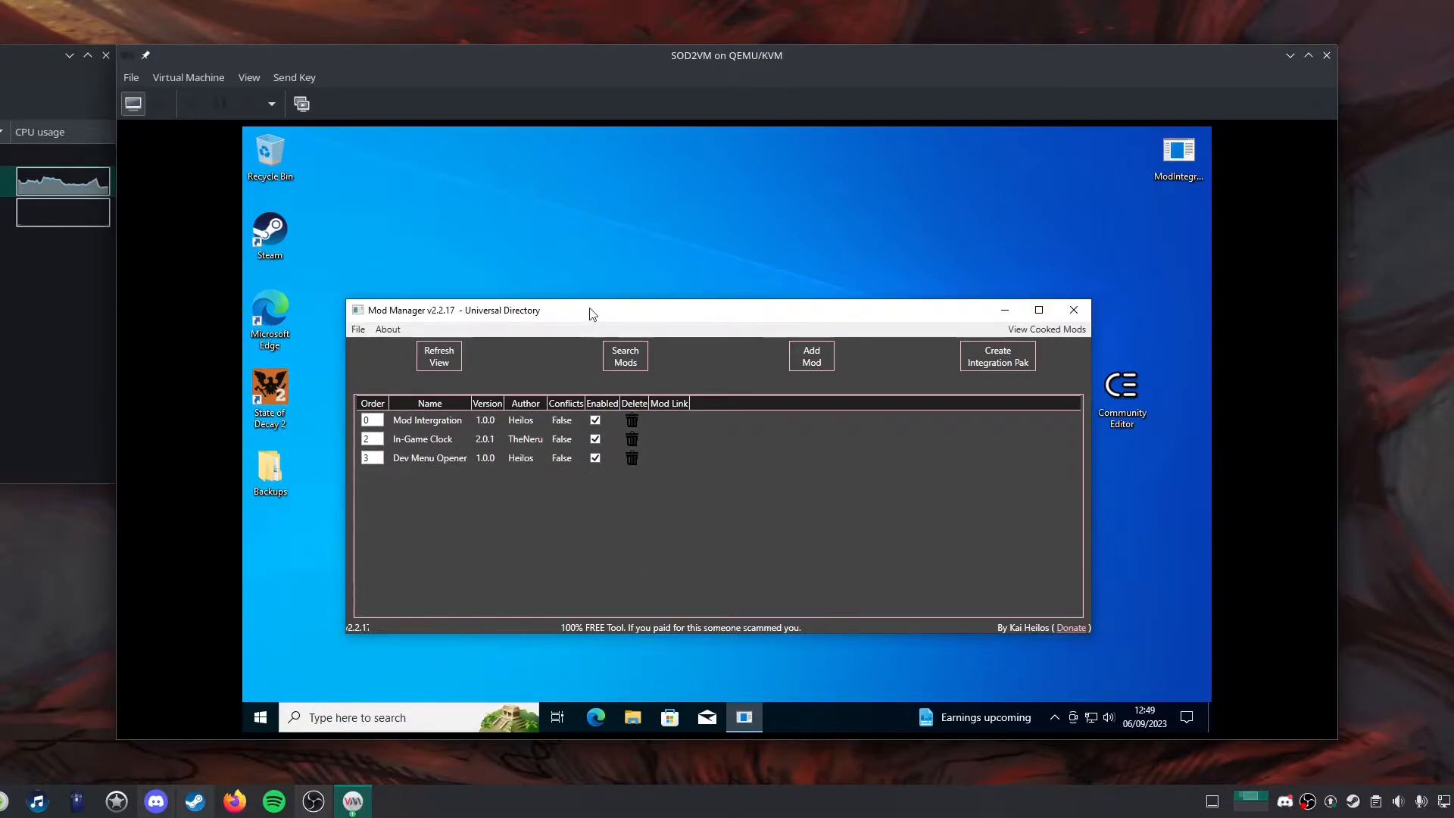
drag(594, 313, 403, 324)
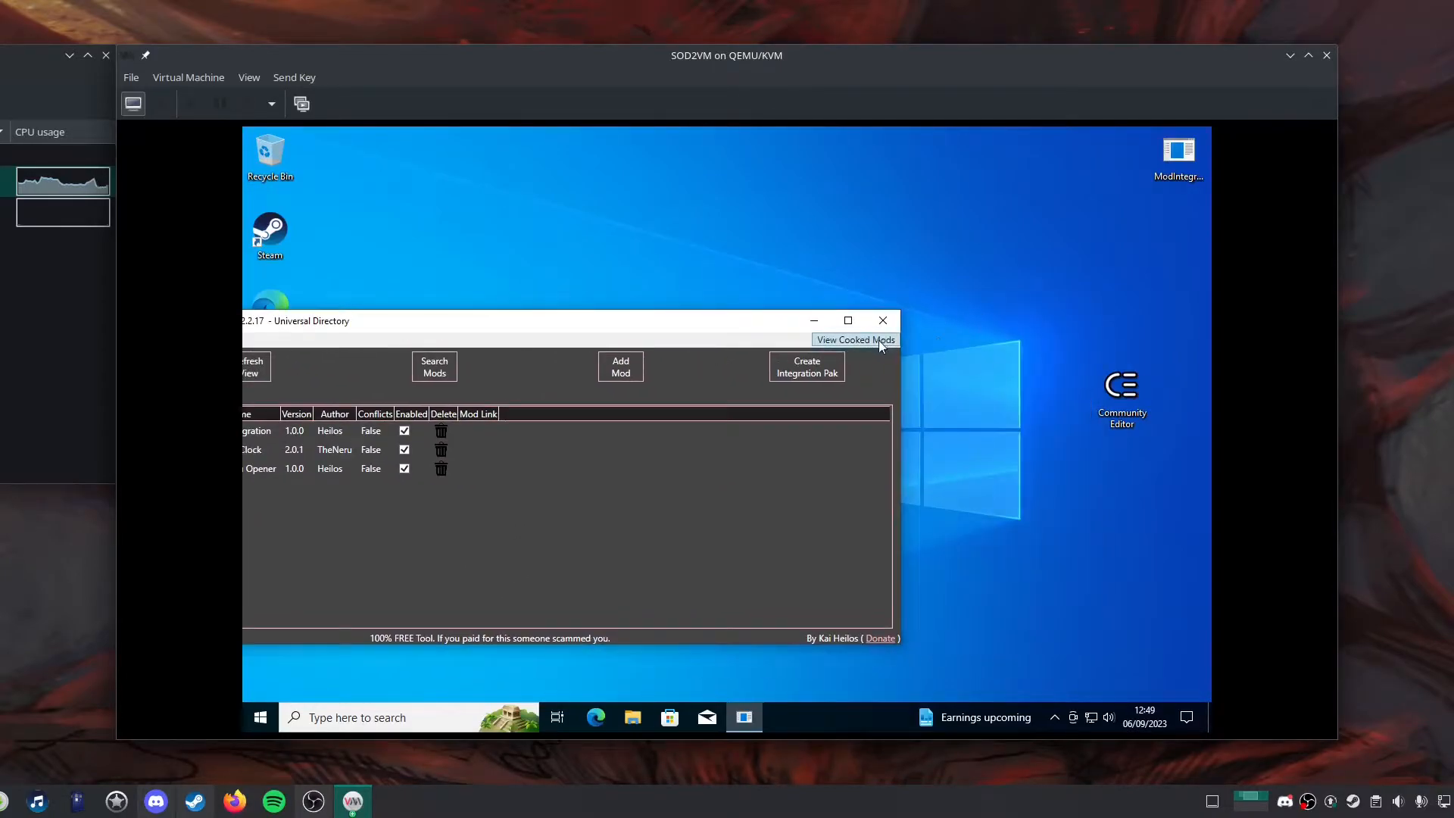
drag(716, 331, 921, 274)
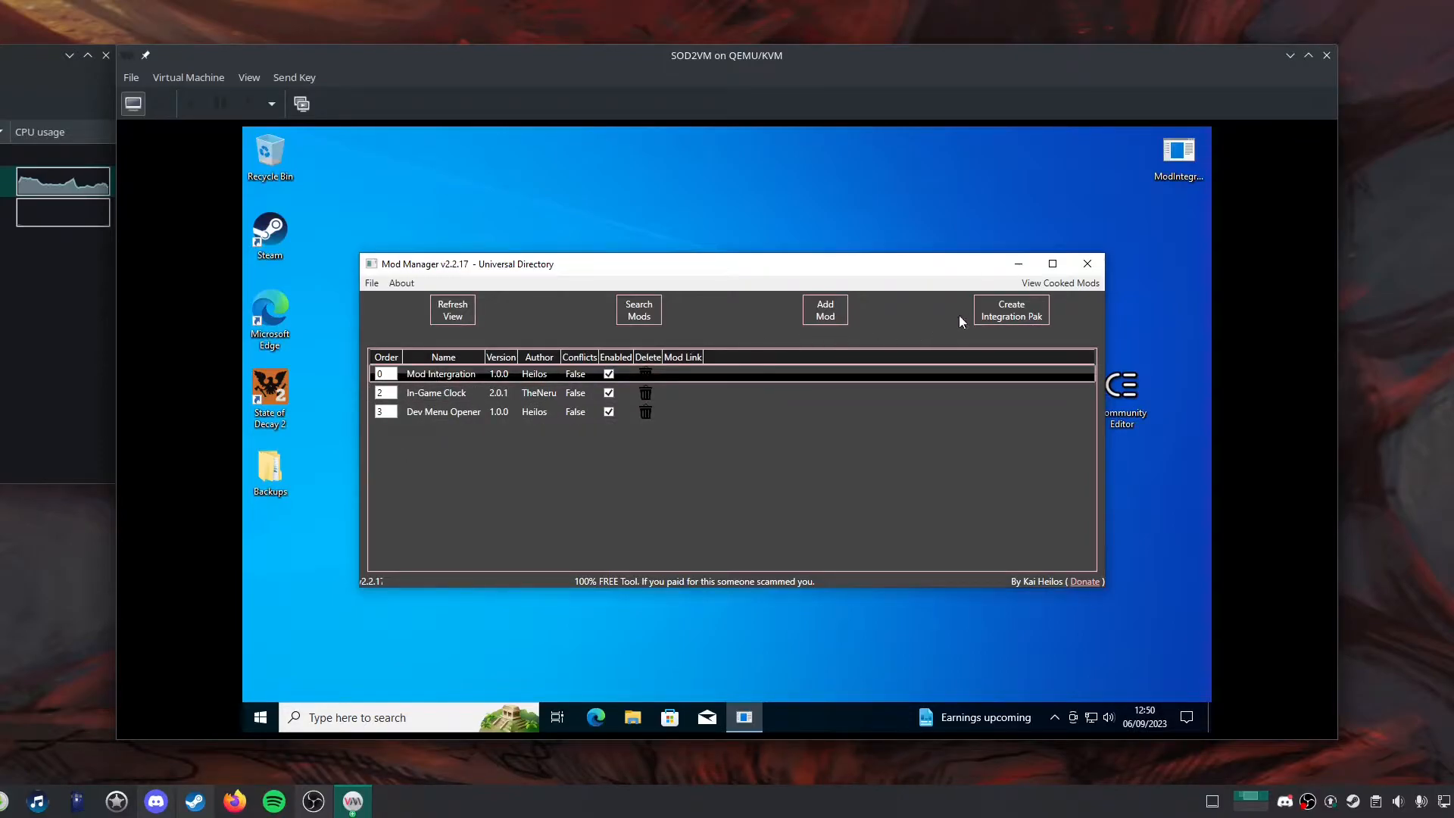
Open File Explorer inside the Windows guest.
mouse_move(670, 398)
click(634, 719)
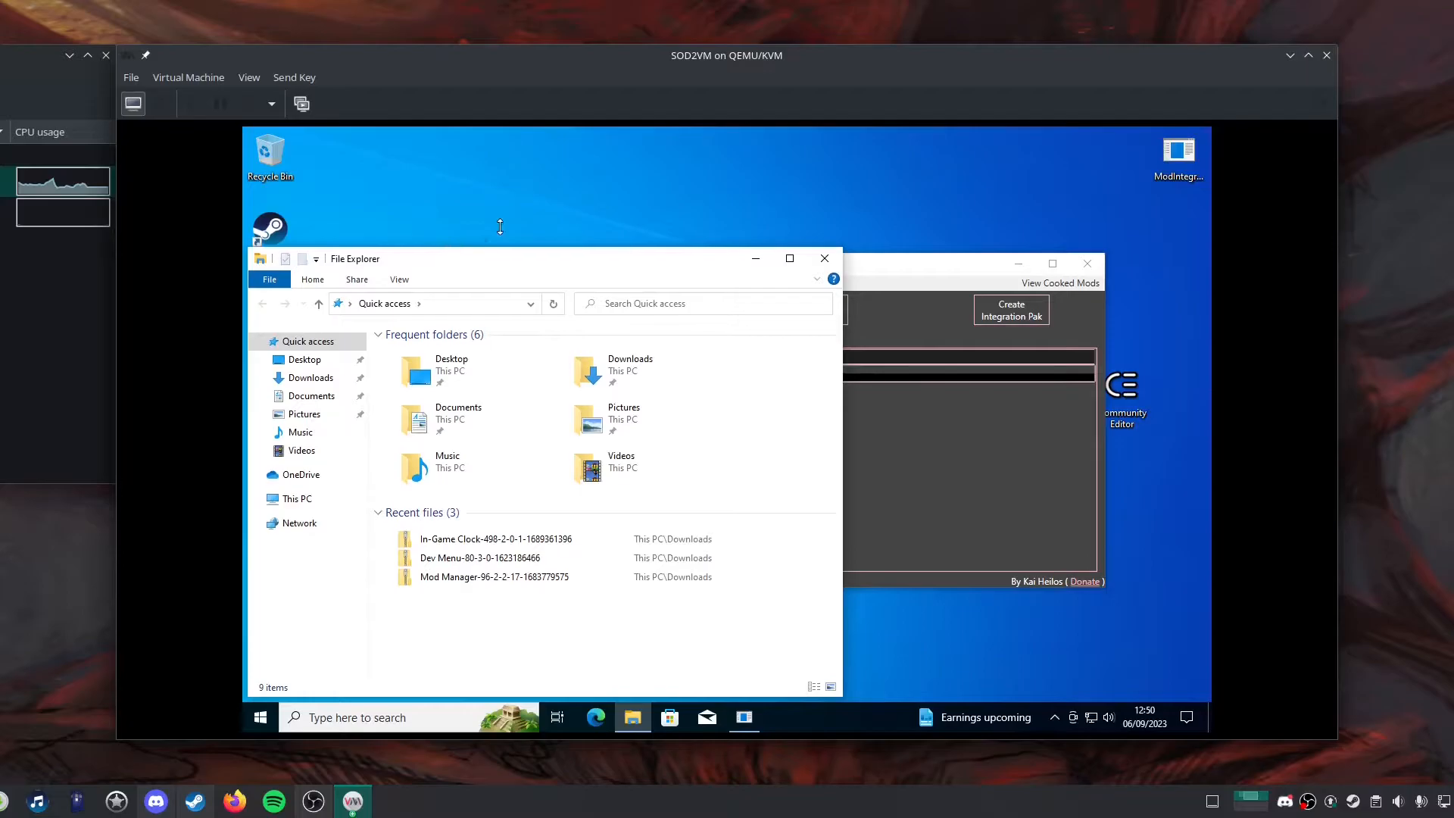
drag(500, 227, 500, 188)
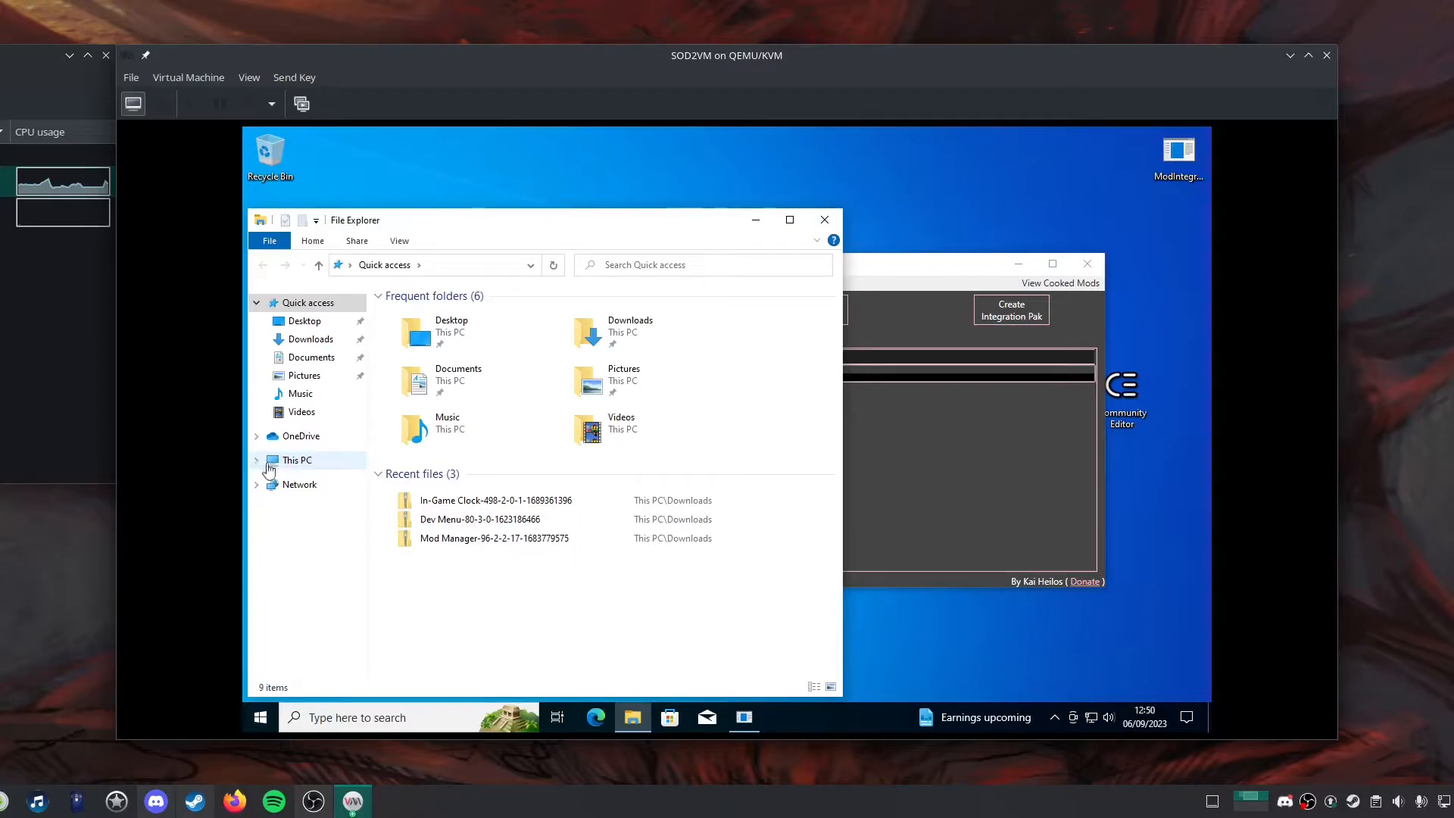
Open the %localappdata% folder through the Run dialog.
click(361, 718)
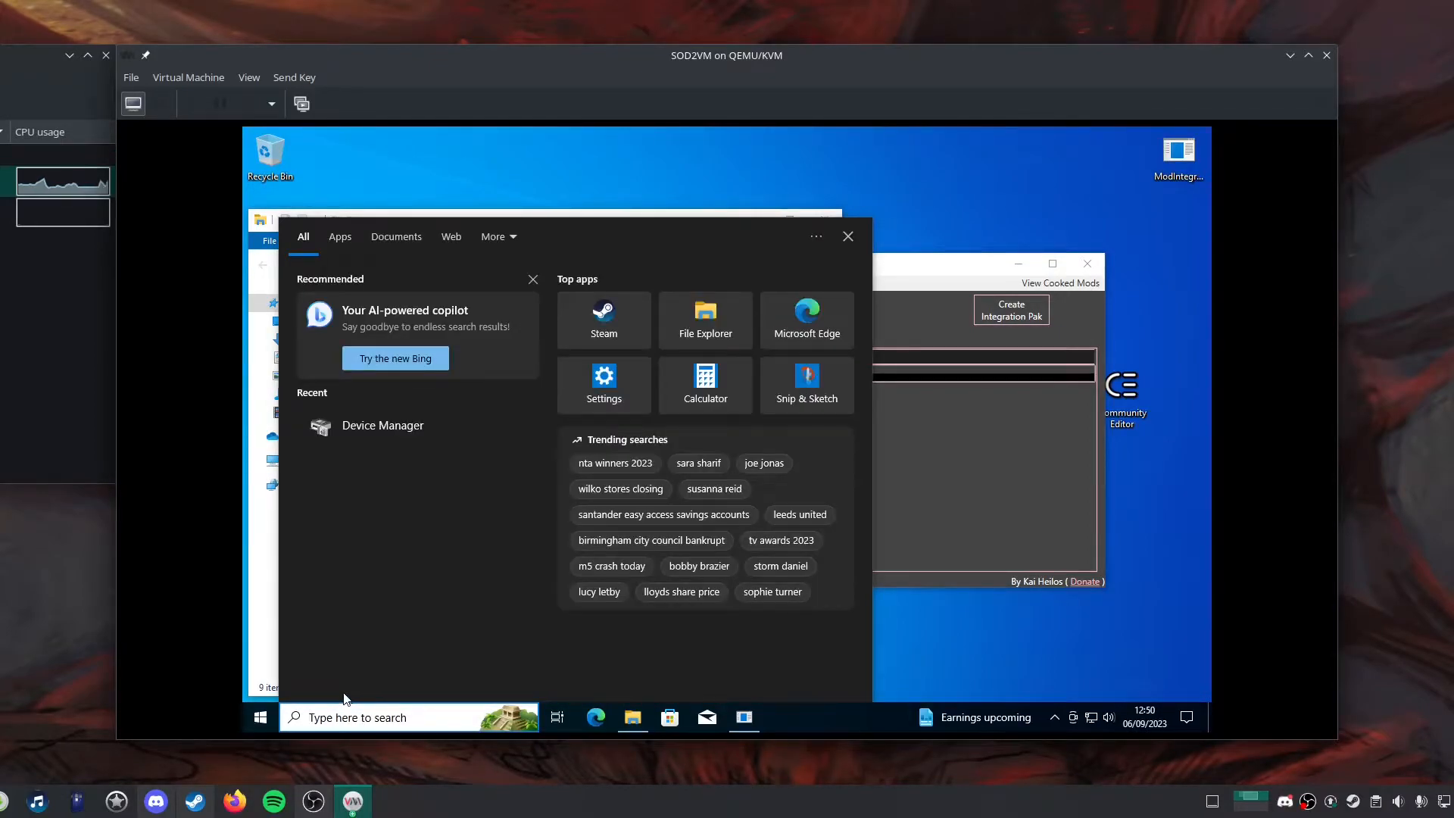
key(super+r)
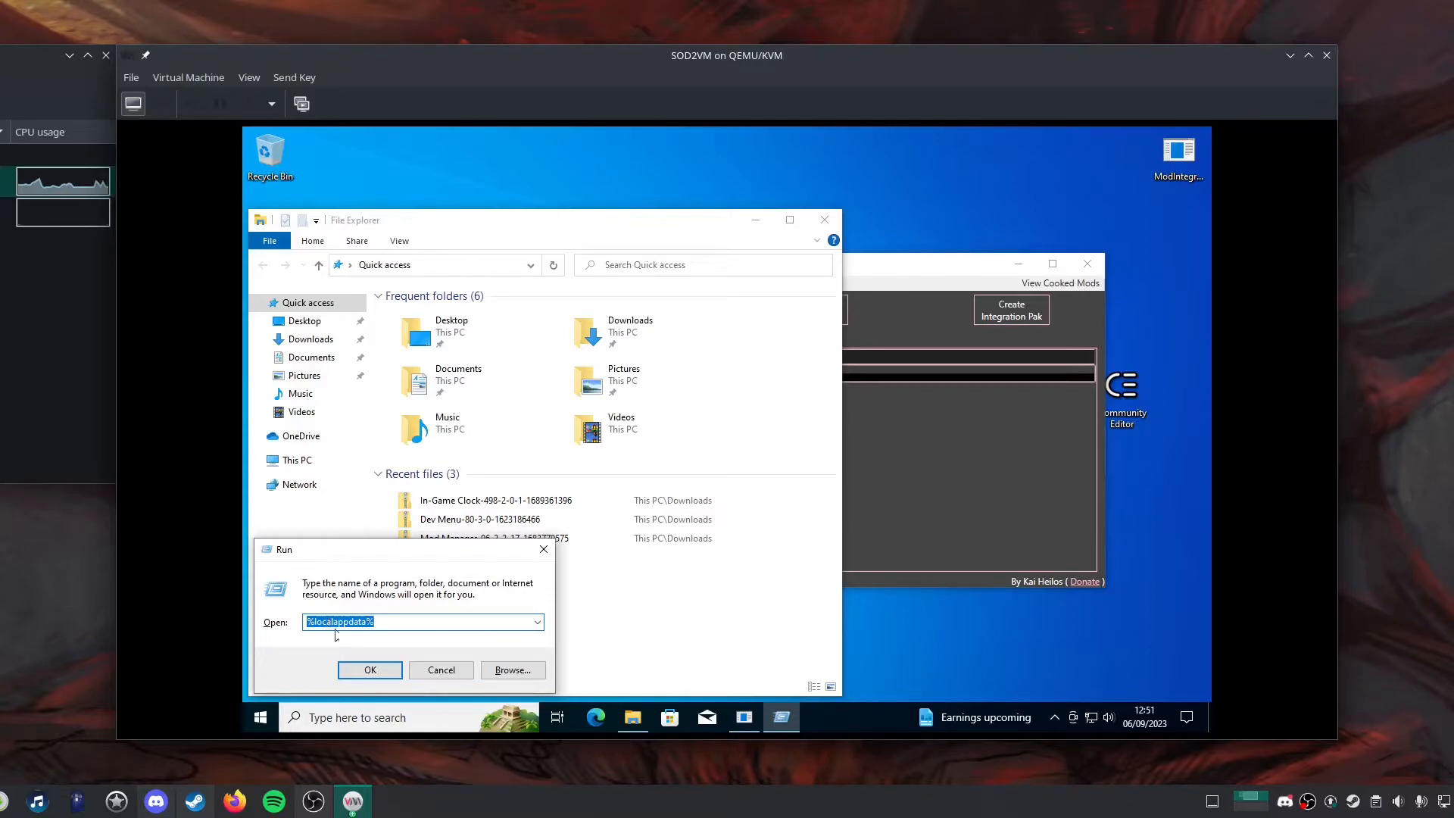
click(382, 667)
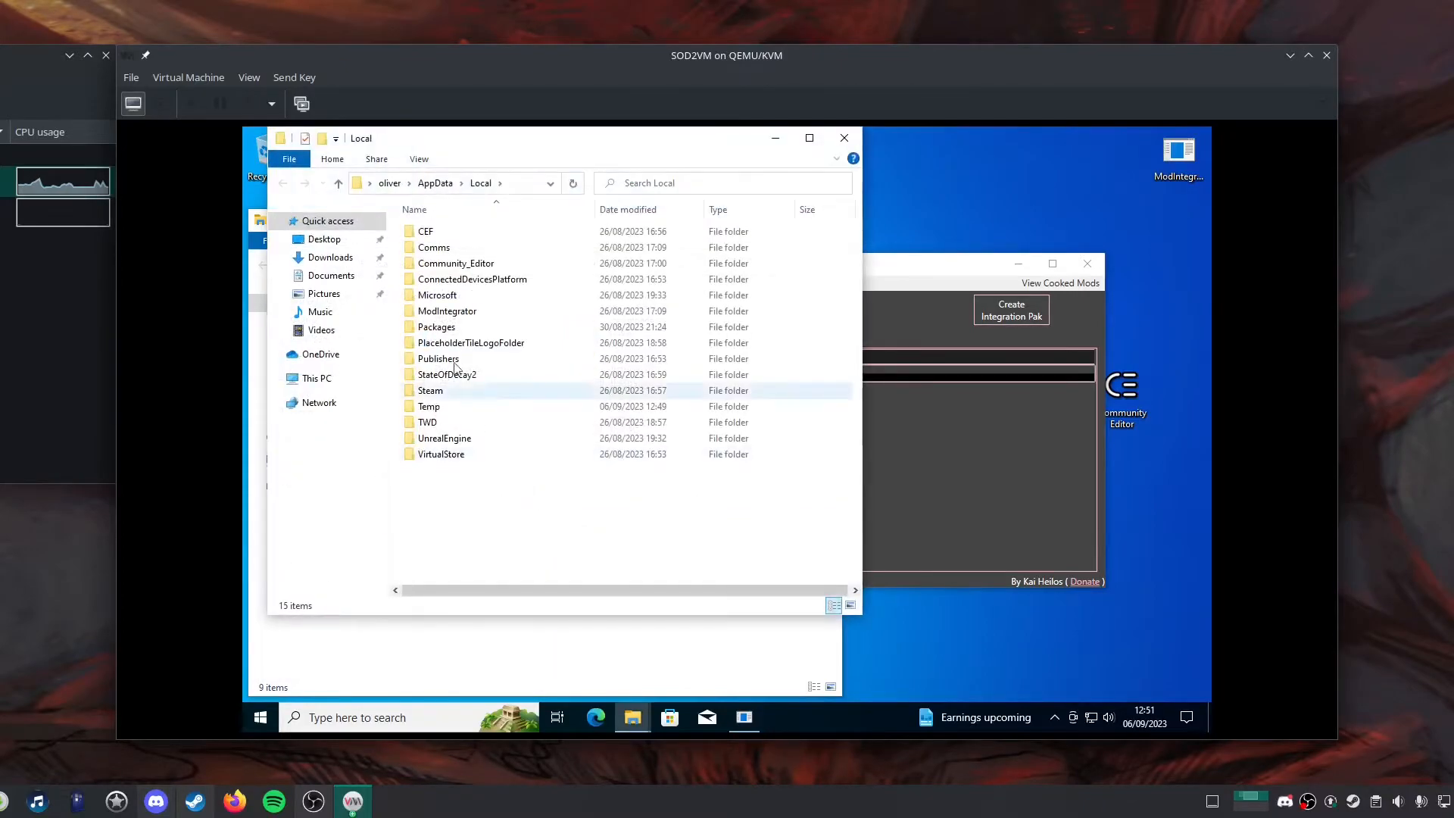
Navigate from Local into StateOfDecay2, then Saved, then the Paks folder.
click(438, 184)
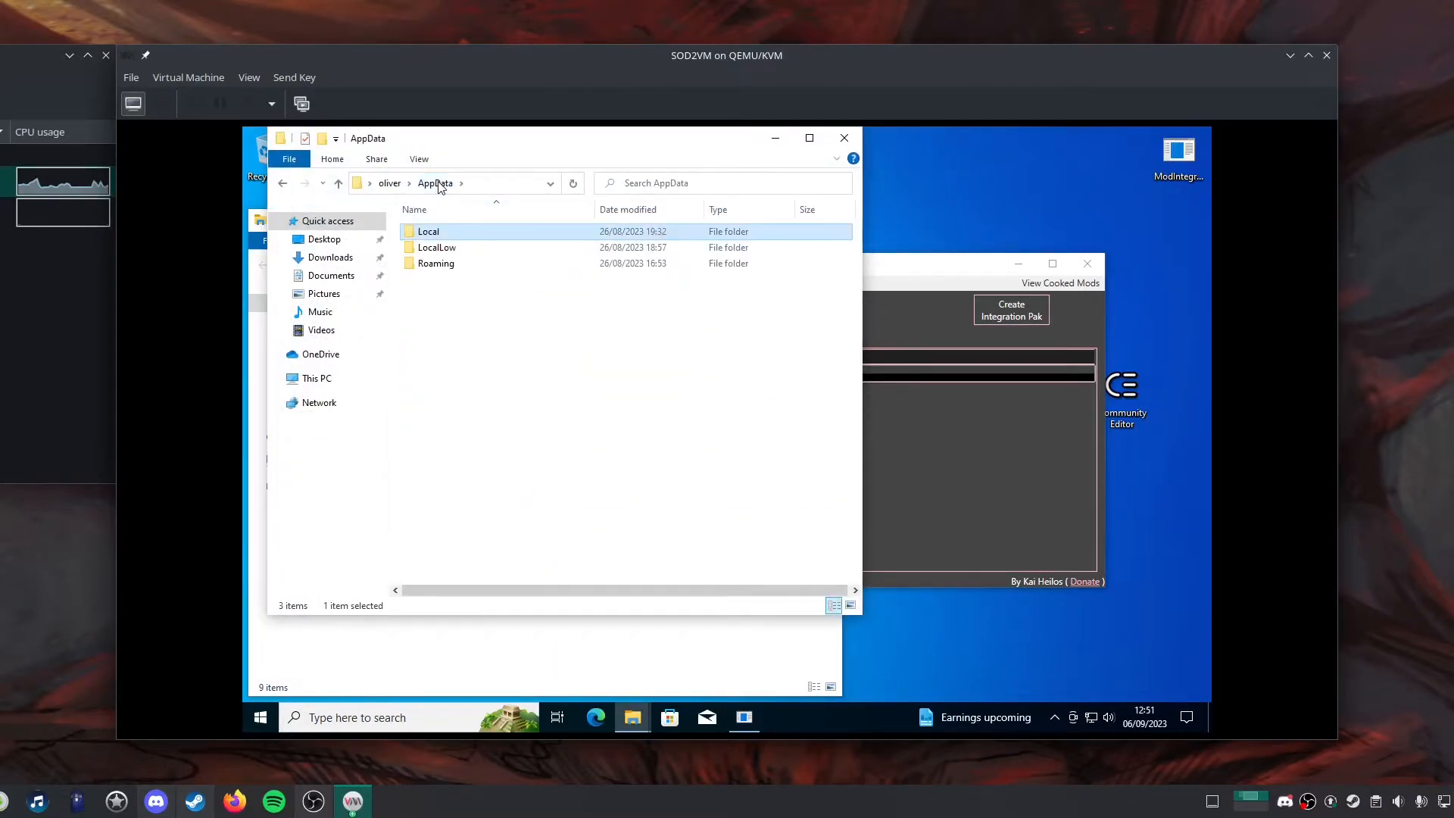
double_click(443, 233)
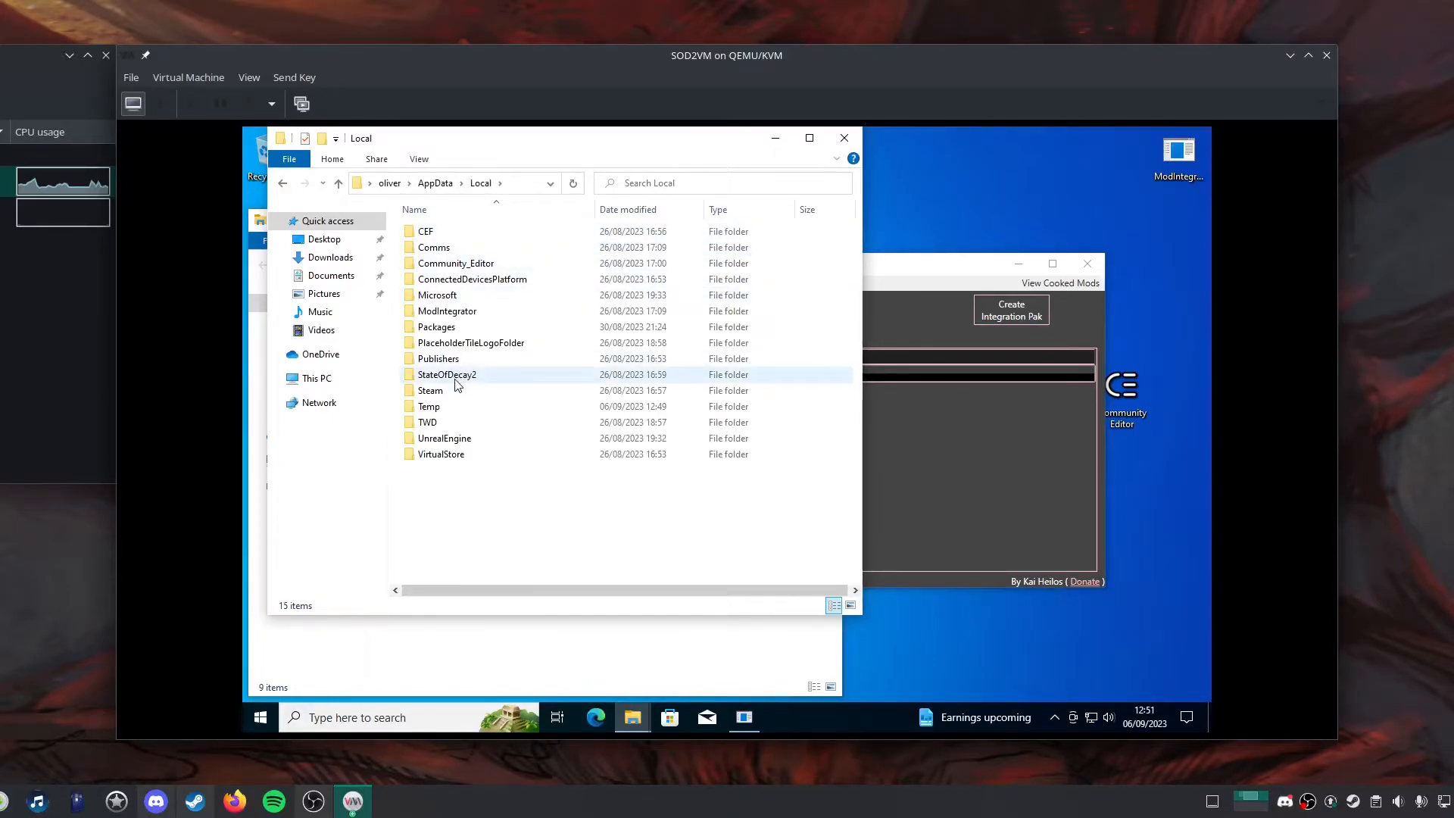
double_click(456, 381)
double_click(433, 235)
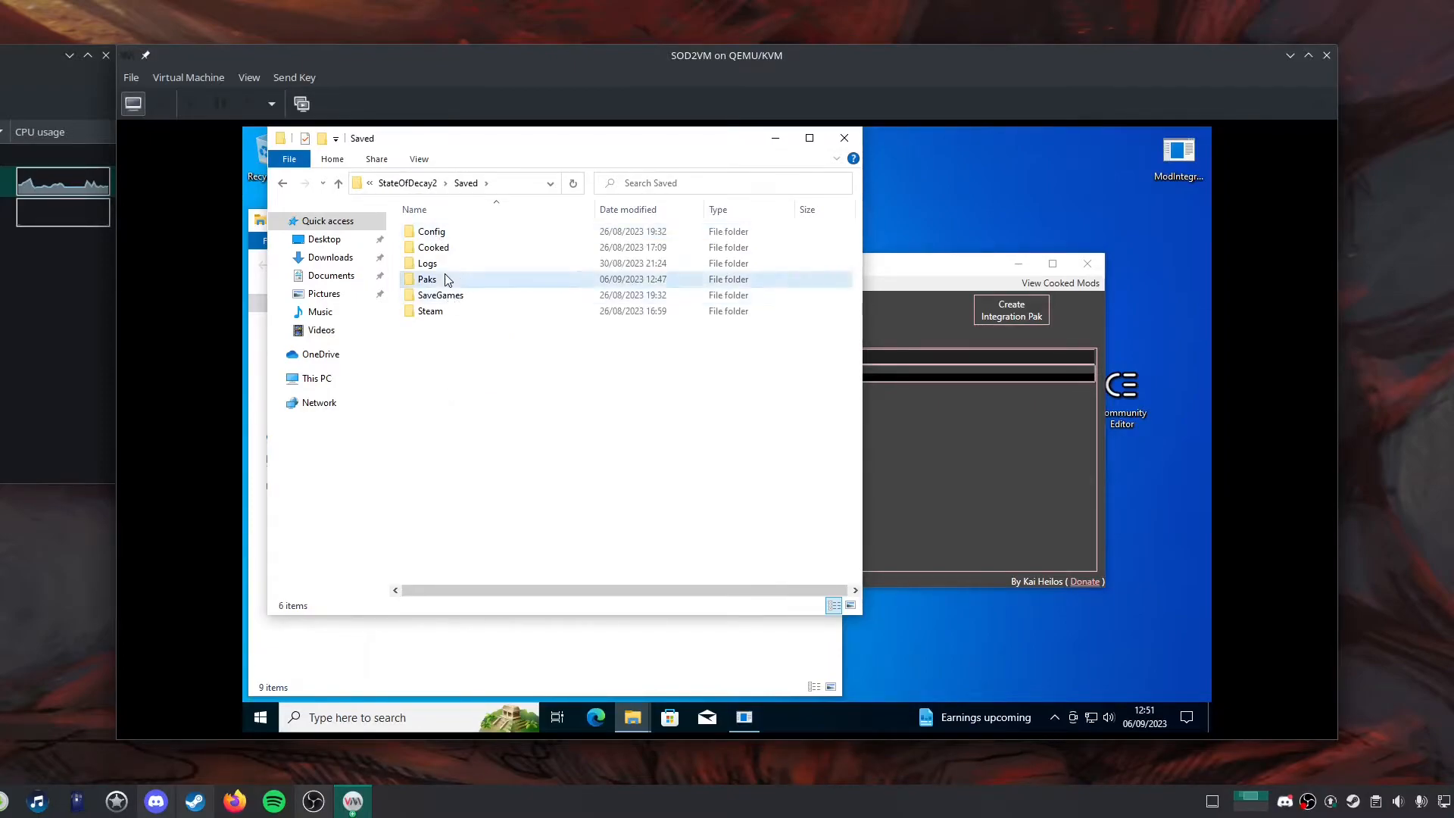
double_click(444, 279)
Select the three .pak files in the Paks folder, then close that Explorer window.
drag(454, 307, 439, 225)
drag(510, 146, 540, 180)
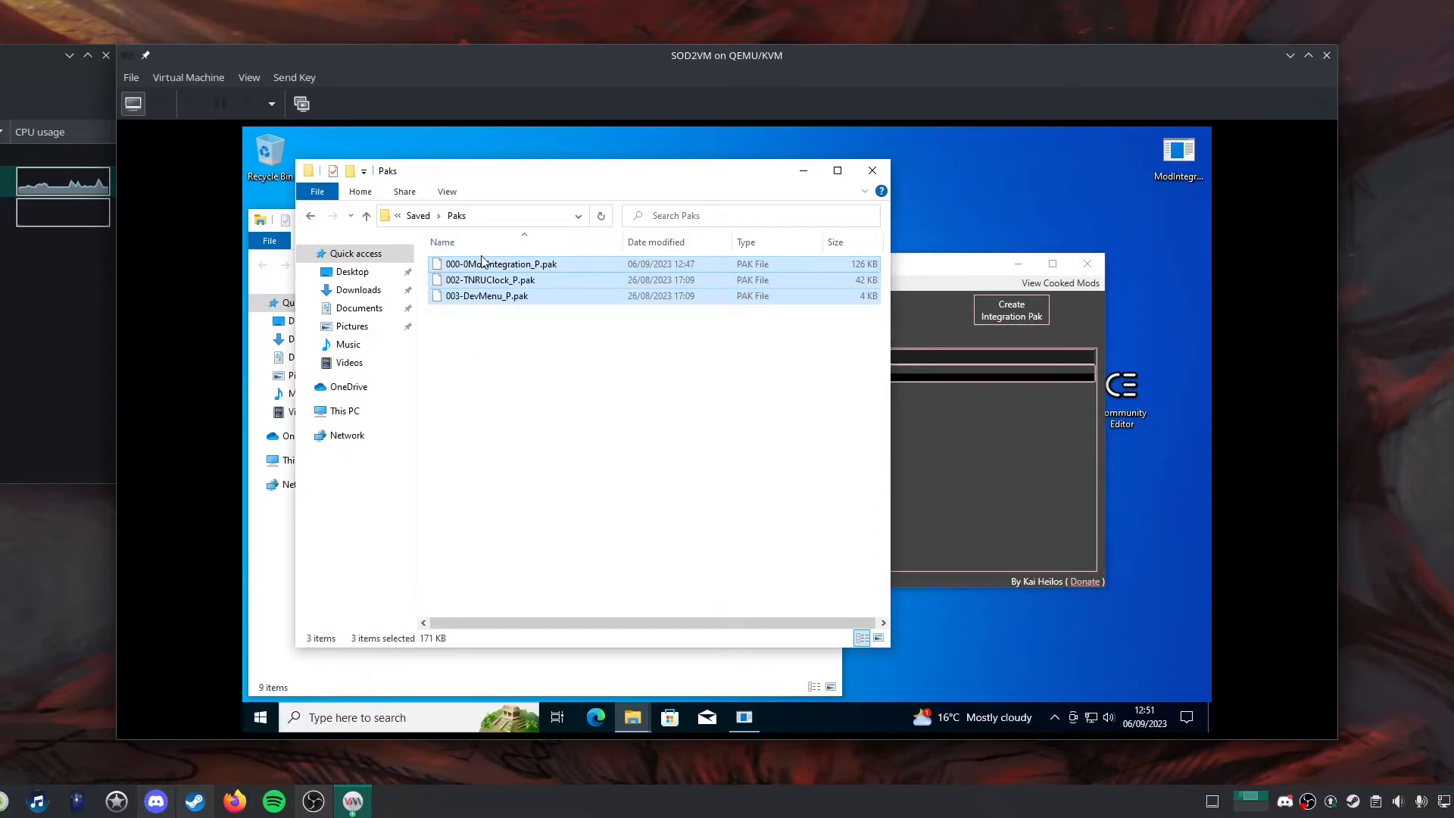
click(871, 170)
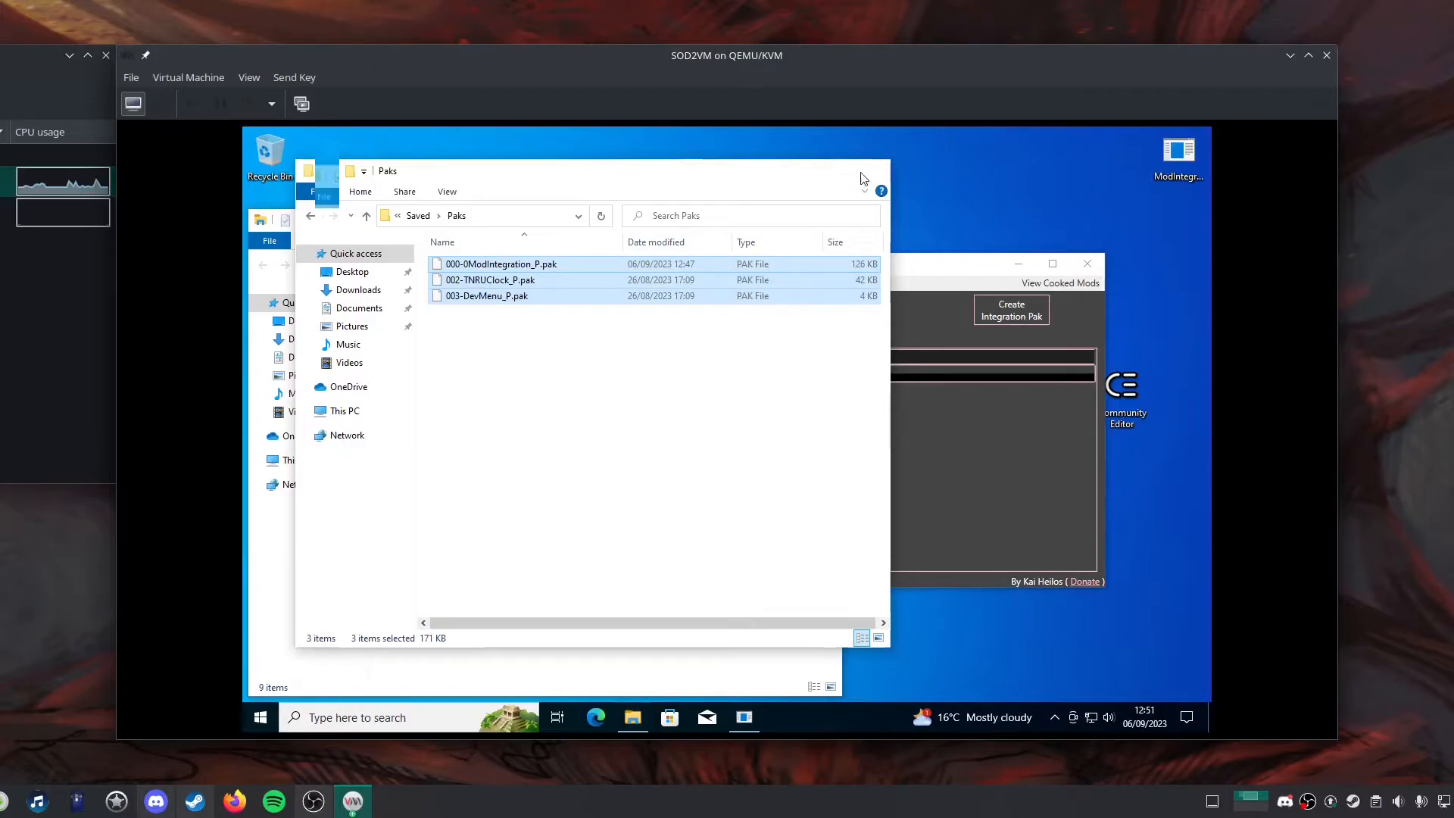
Force off the virtual machine.
click(271, 104)
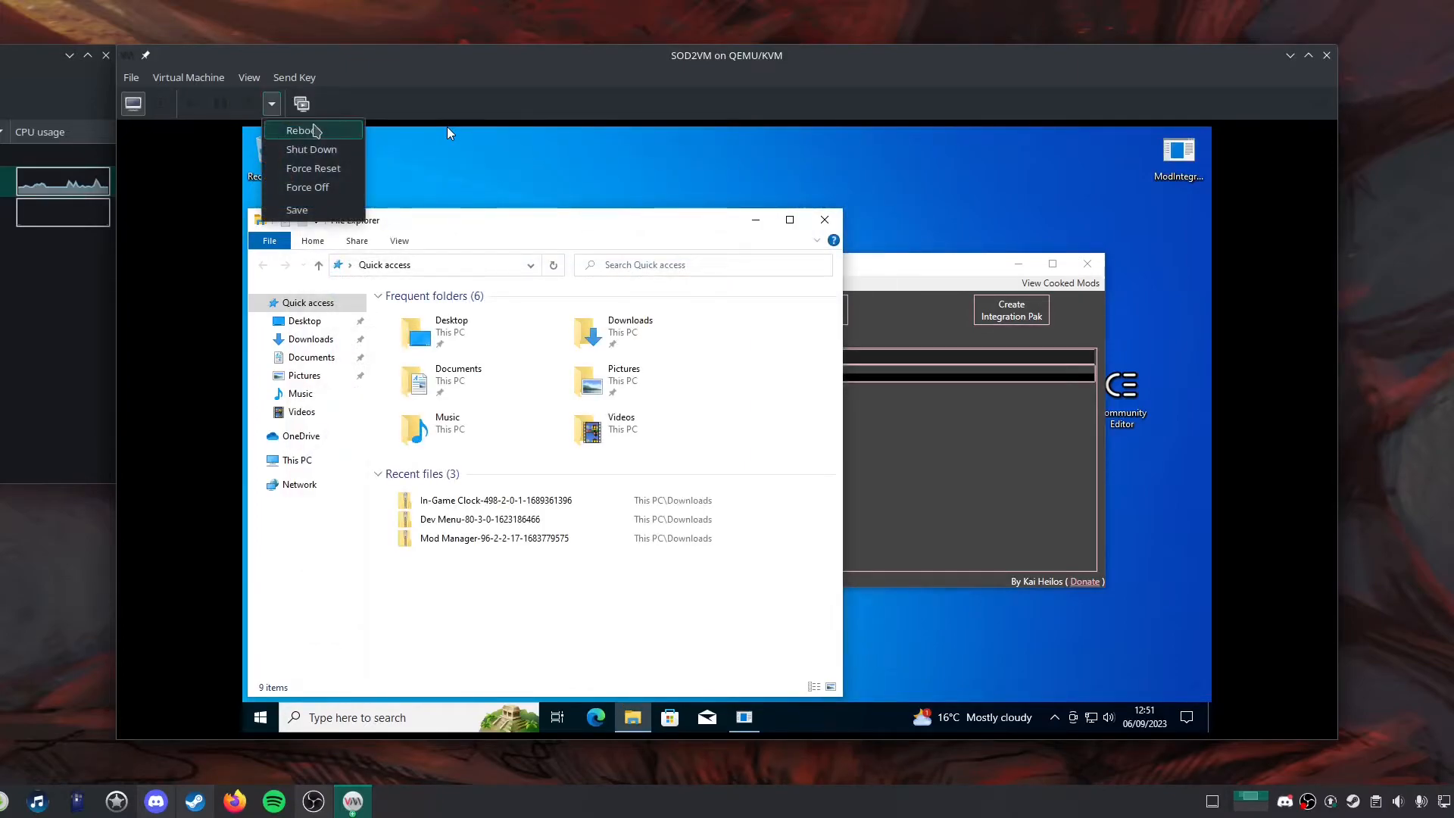
click(324, 188)
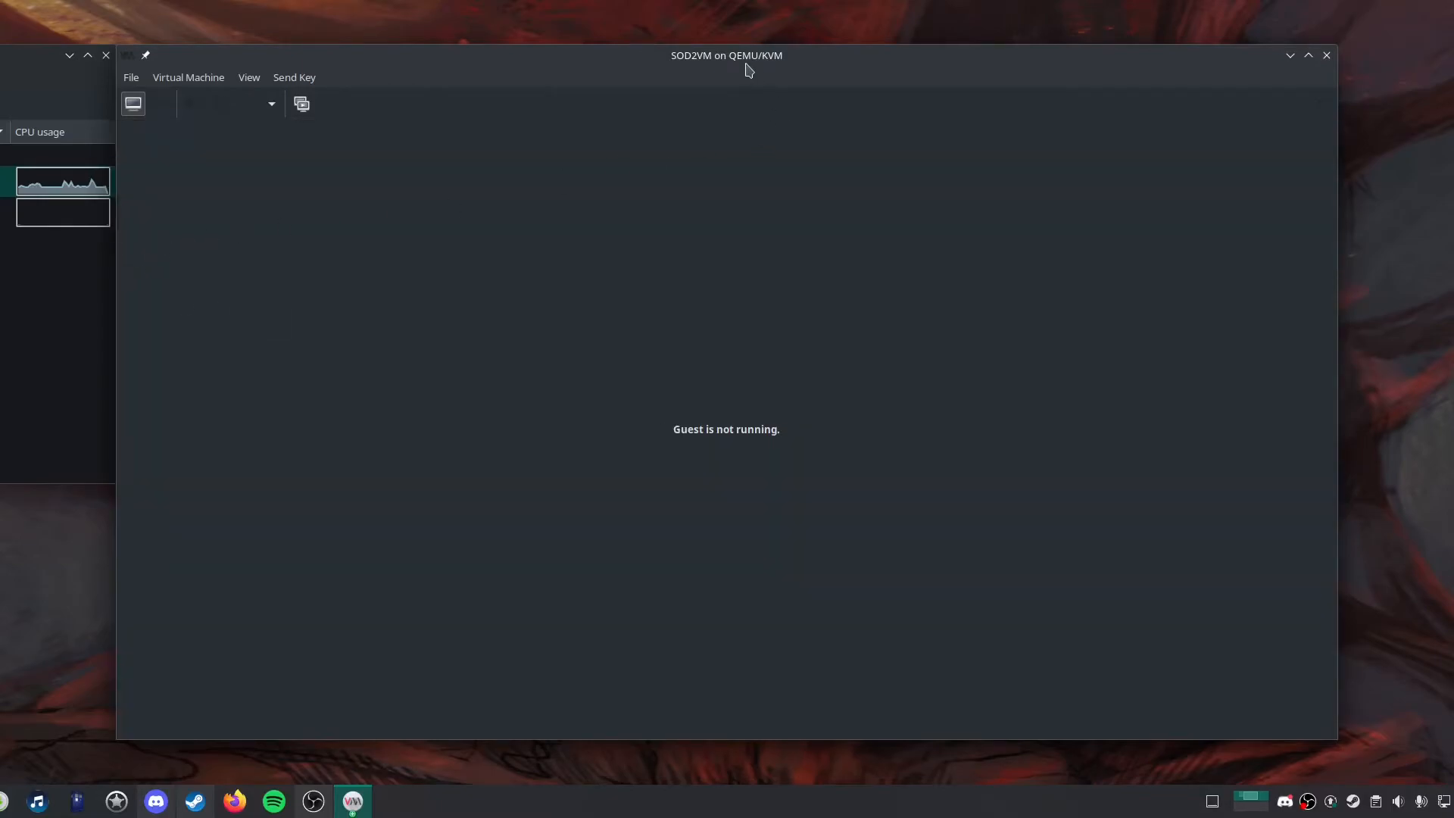
Close the virtual machine's console window.
drag(746, 59, 431, 137)
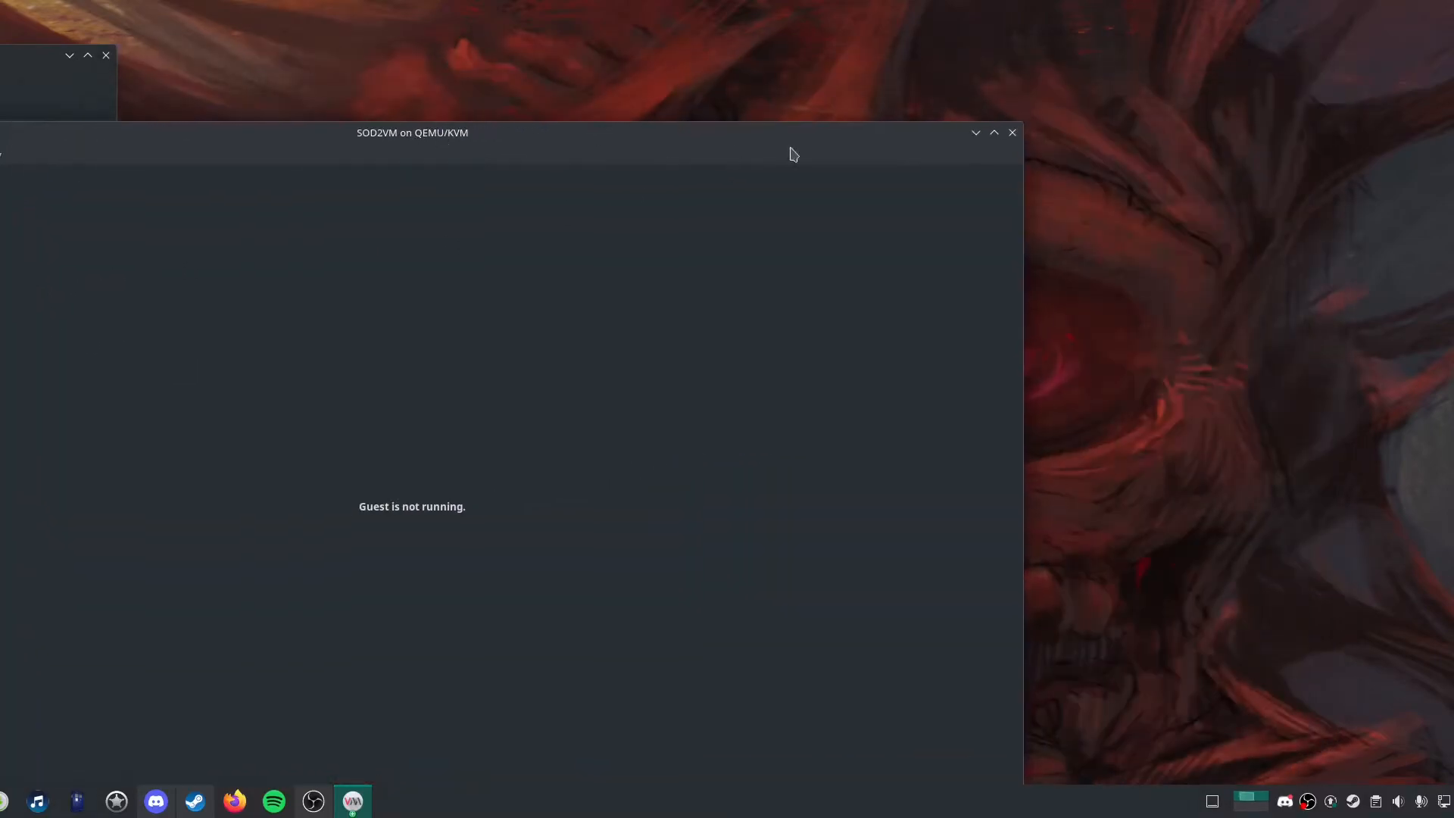
click(1013, 132)
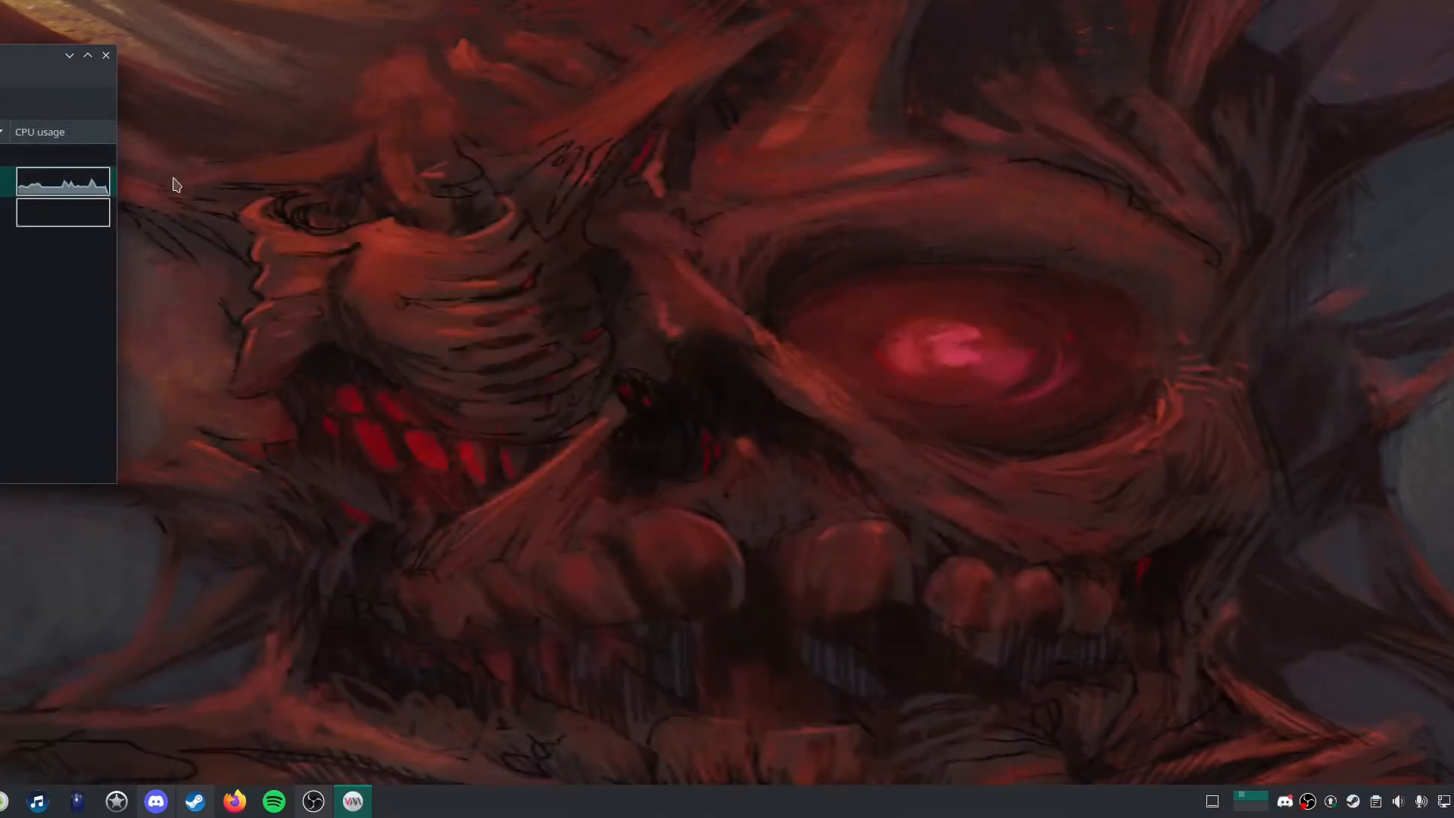
drag(368, 236, 504, 566)
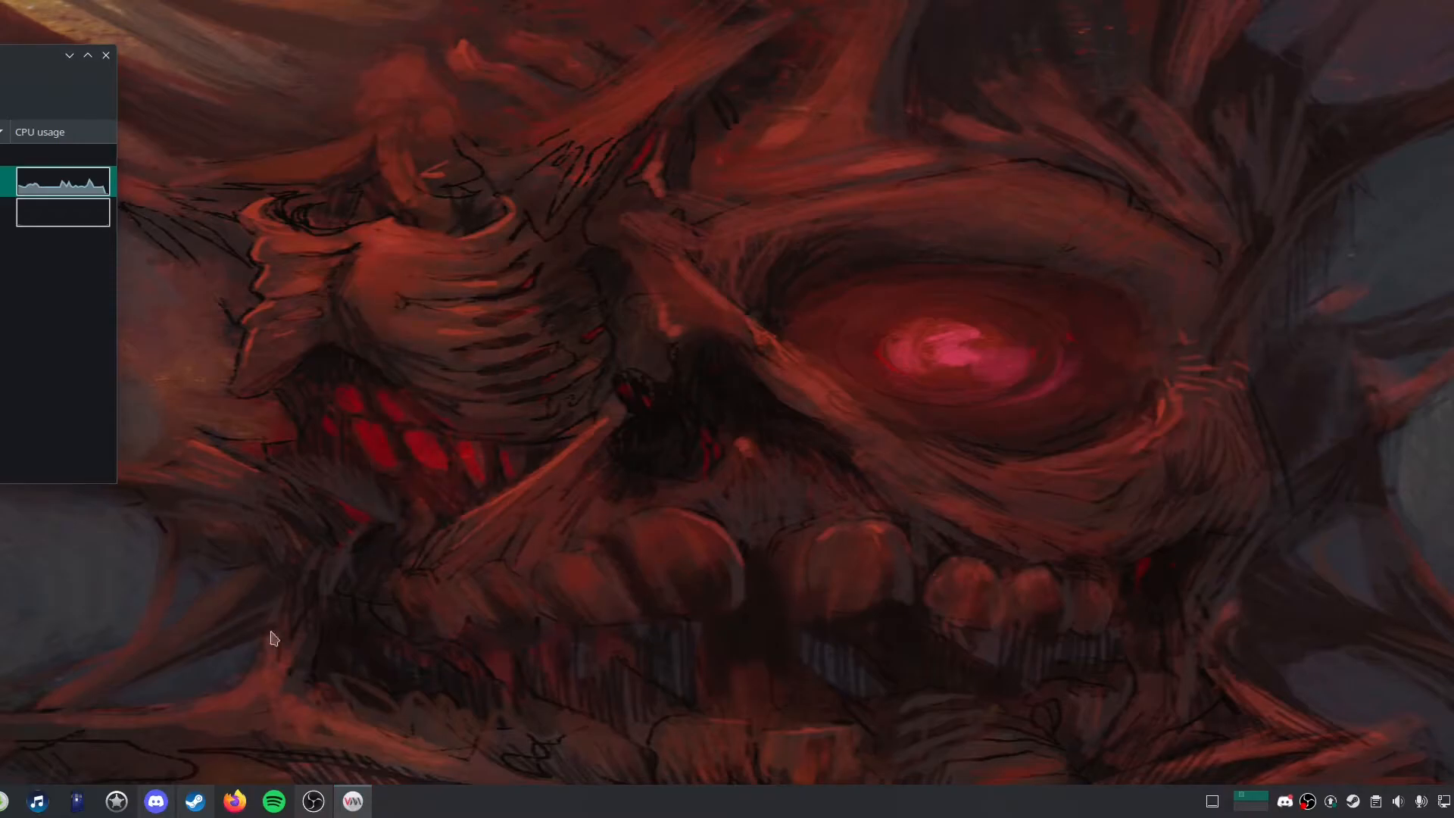
Switch to the Dolphin file manager showing the State of Decay 2 Paks folder on the Linux host.
mouse_move(185, 801)
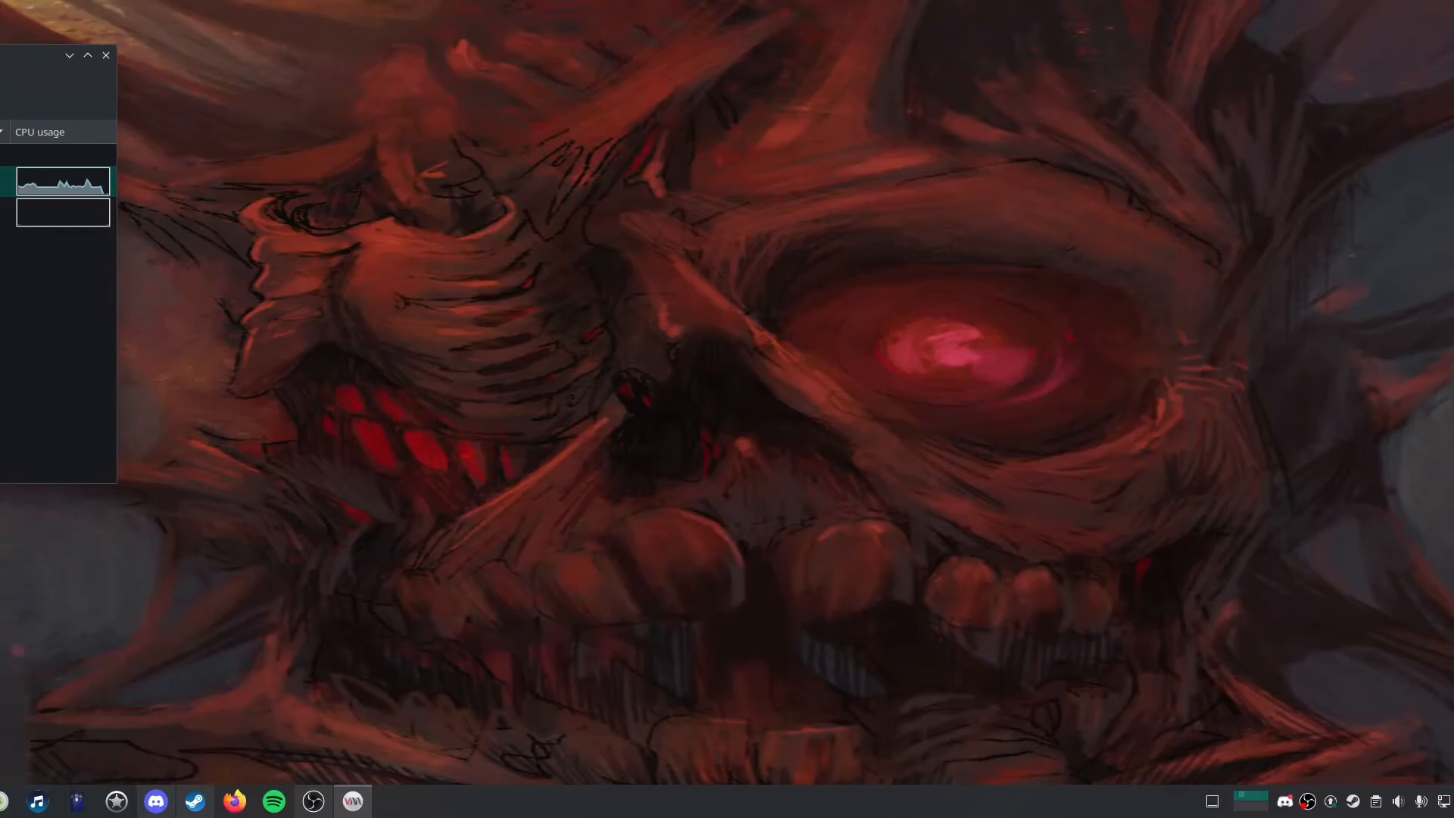
click(1, 801)
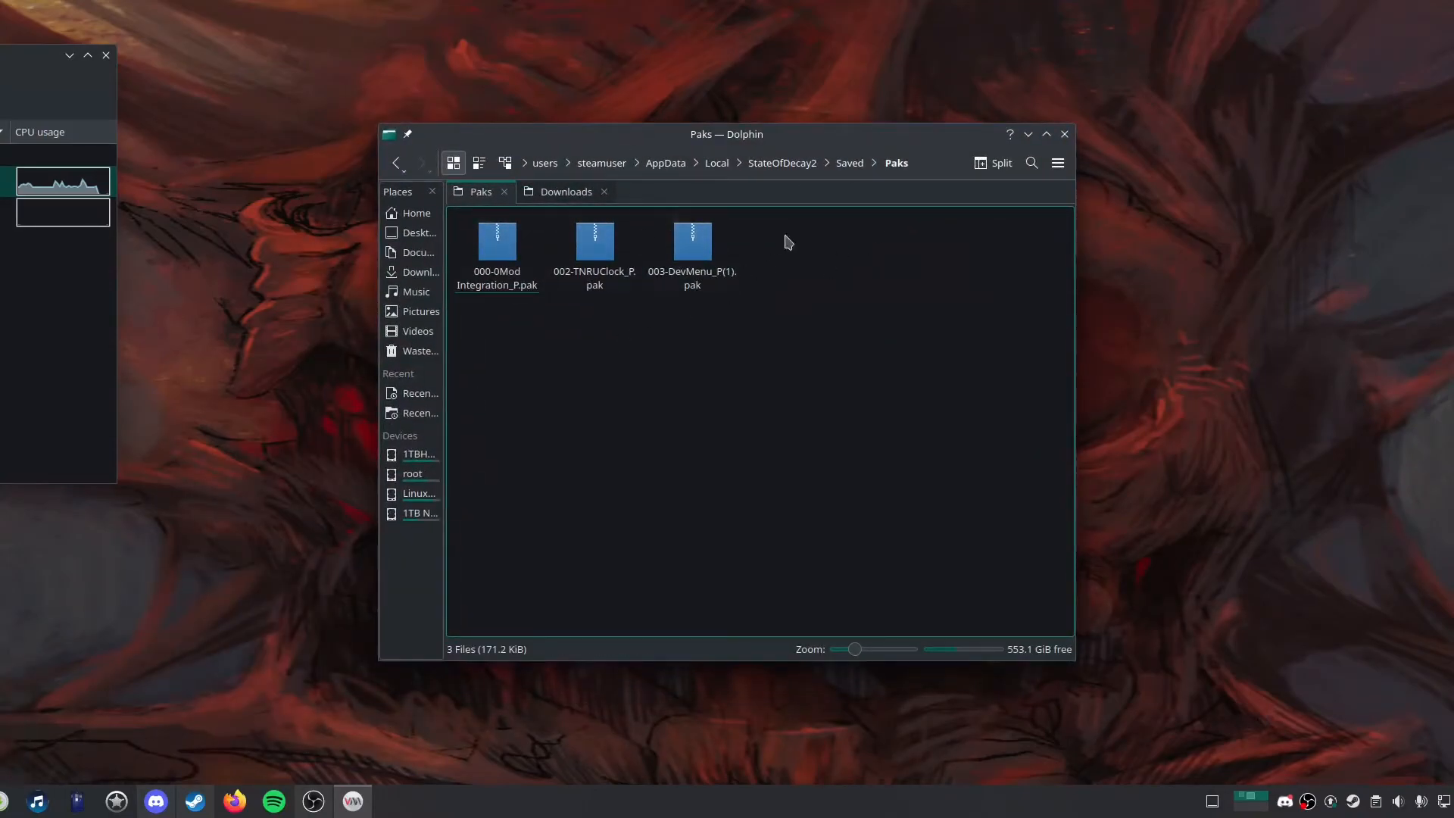
drag(720, 121, 719, 120)
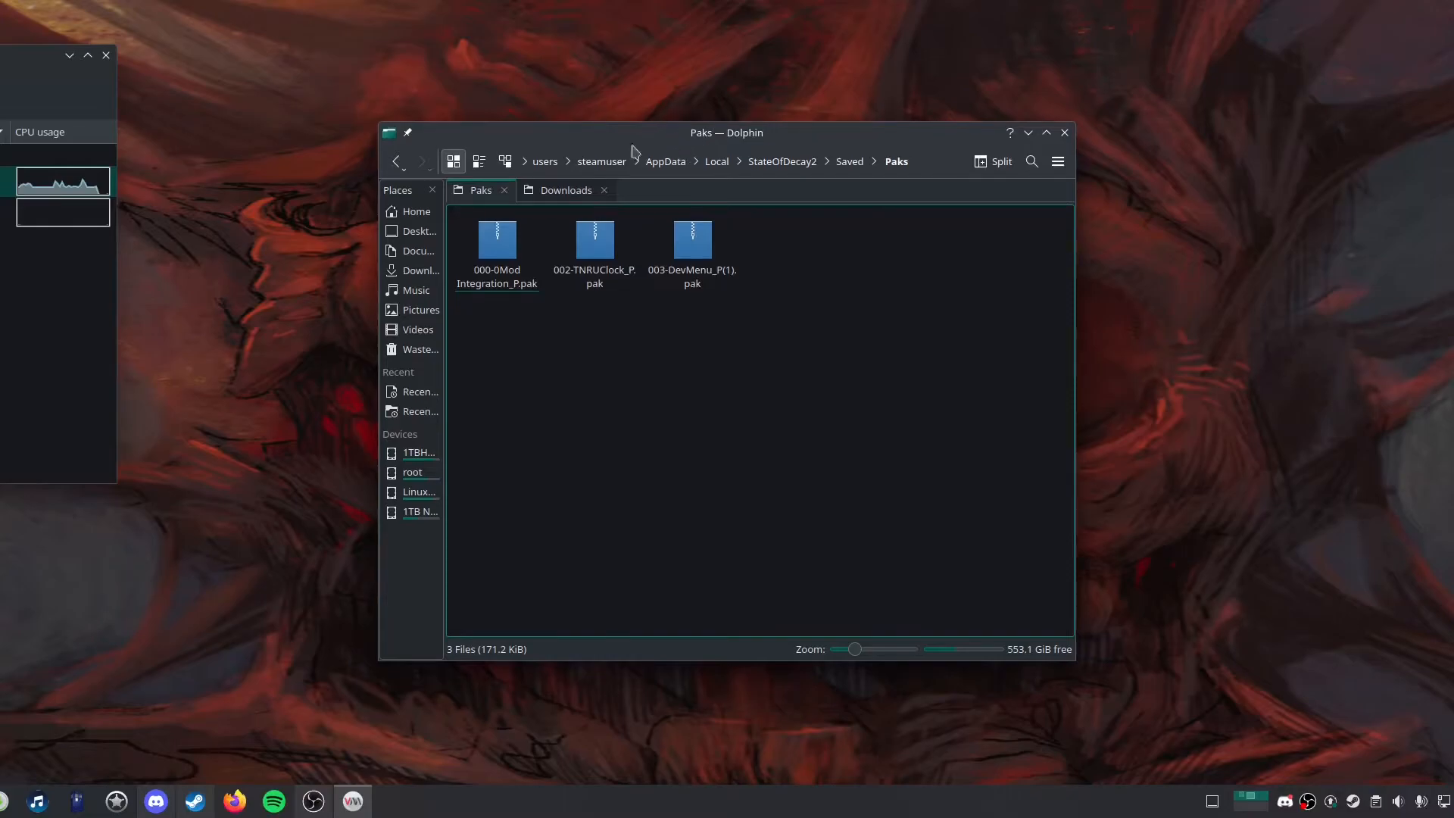
Examine the Paks folder's full path inside the Proton prefix and its parent Saved folder.
click(528, 162)
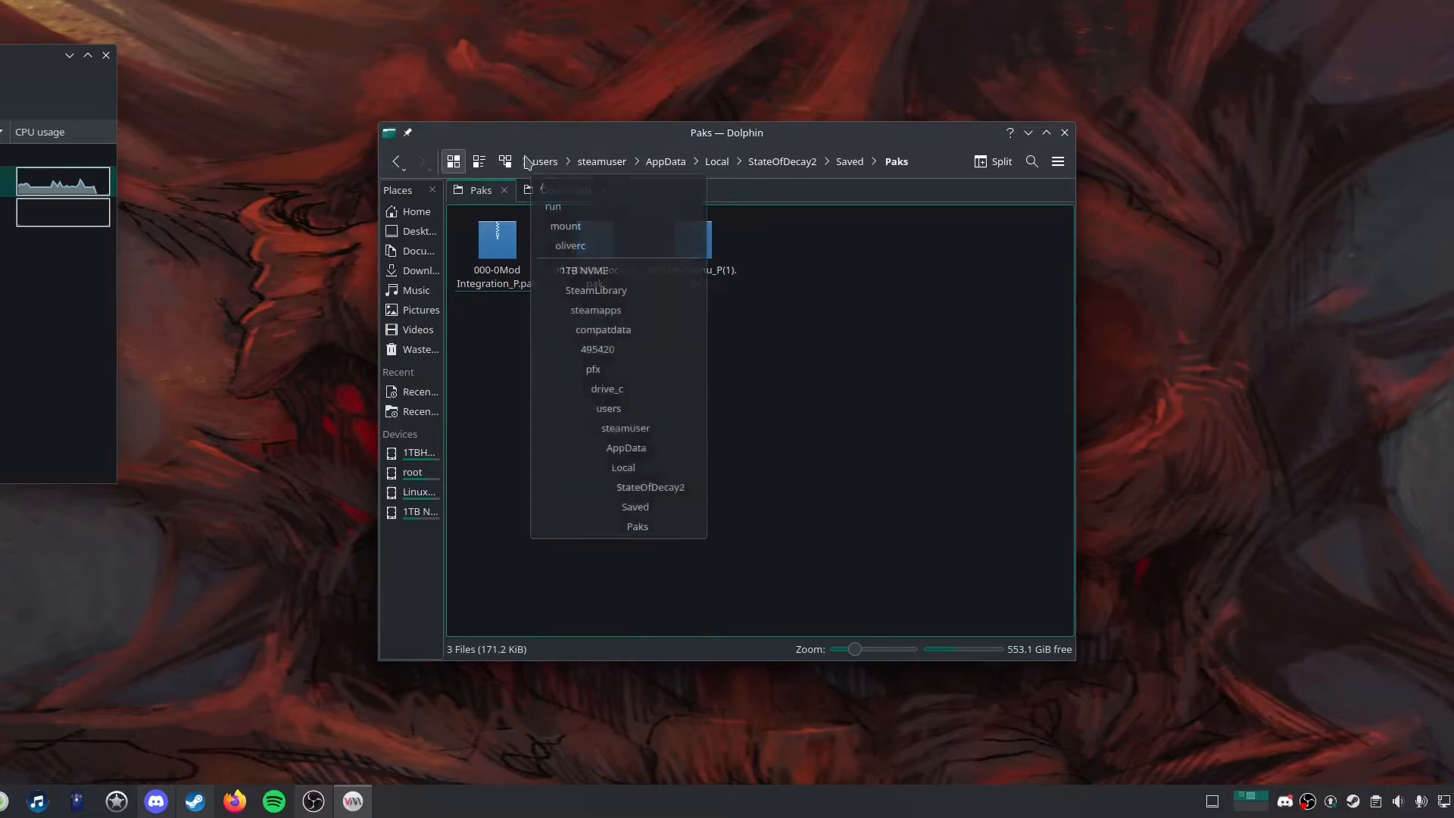
key(Escape)
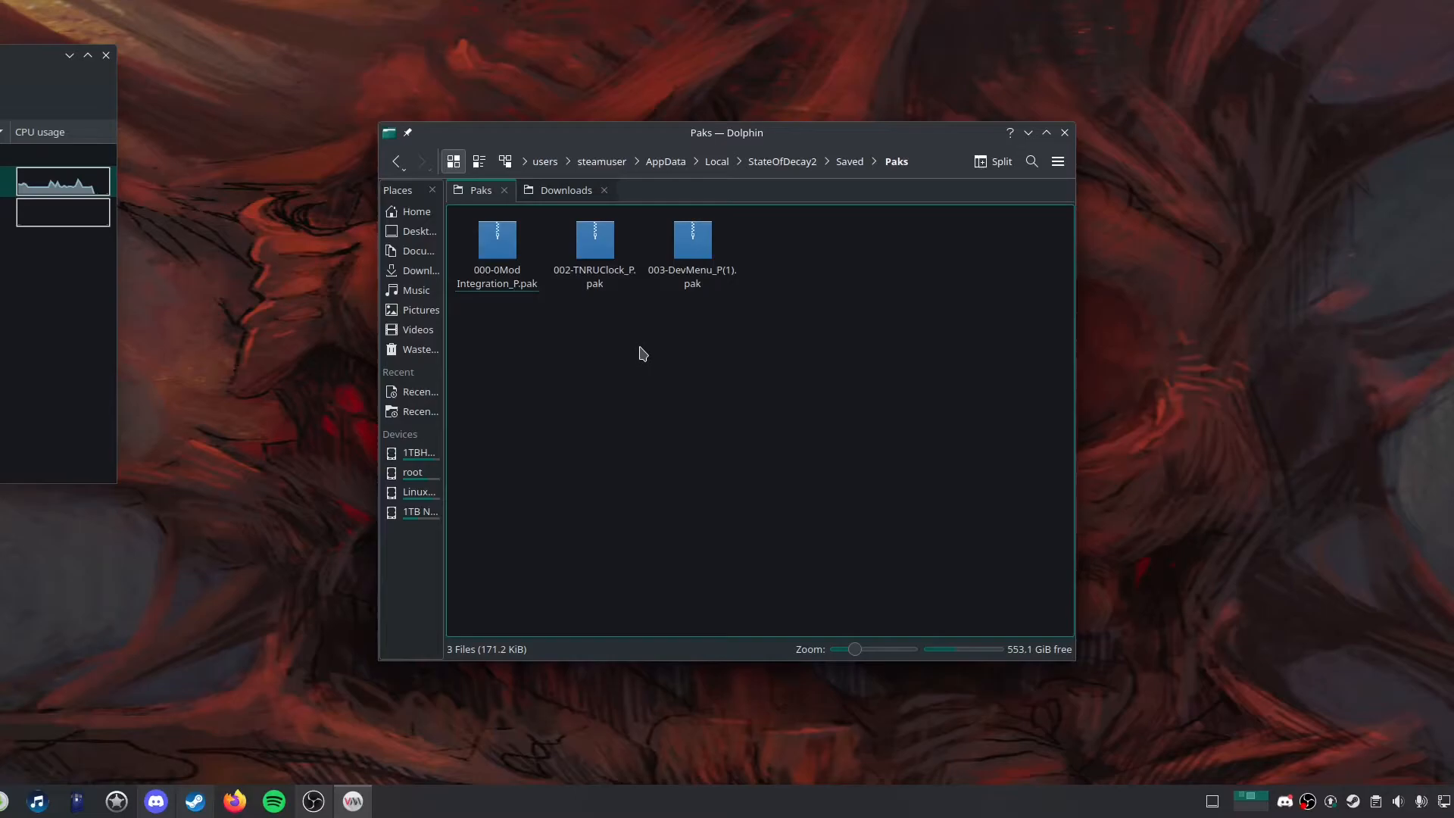
click(527, 162)
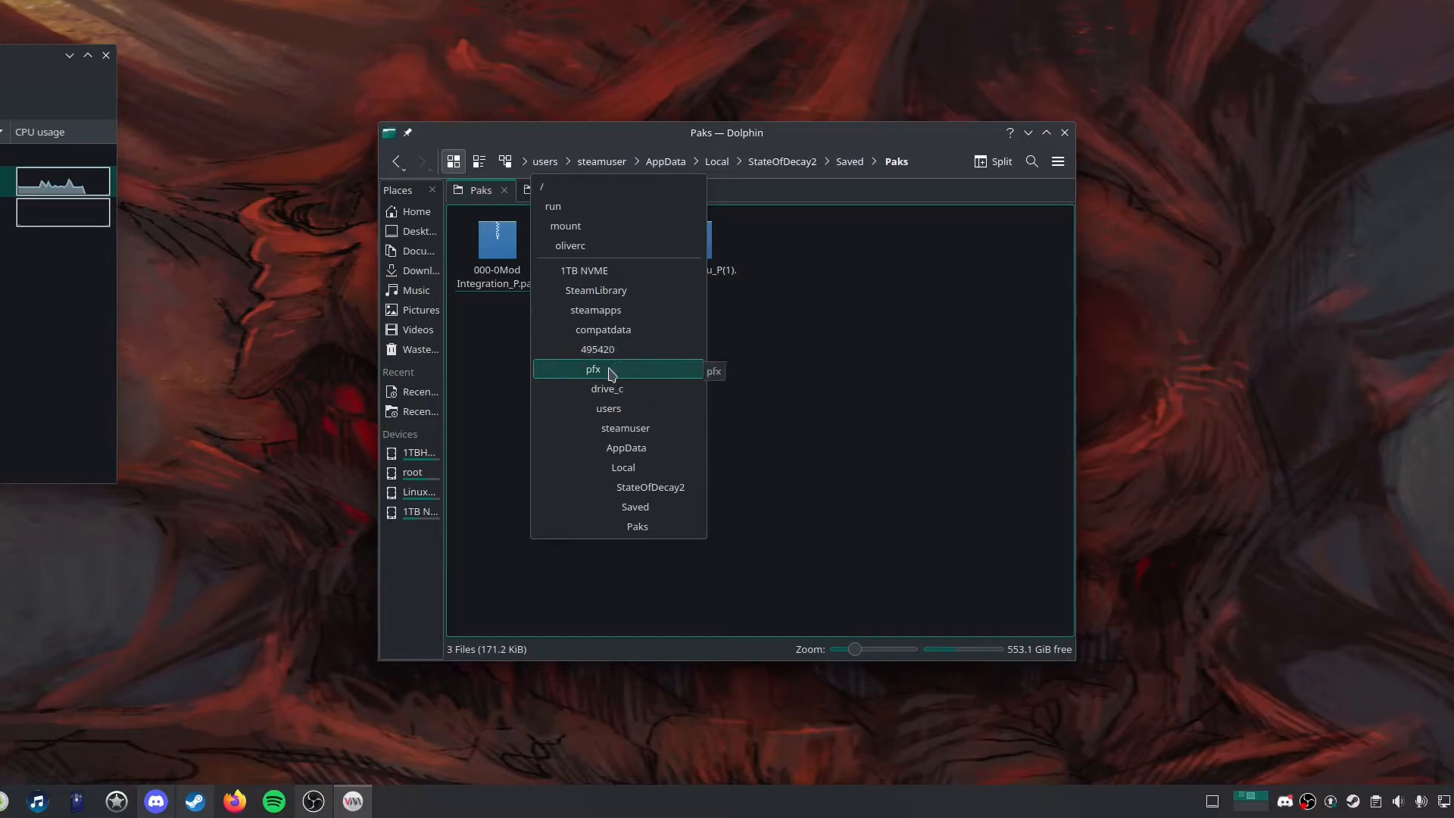
click(802, 384)
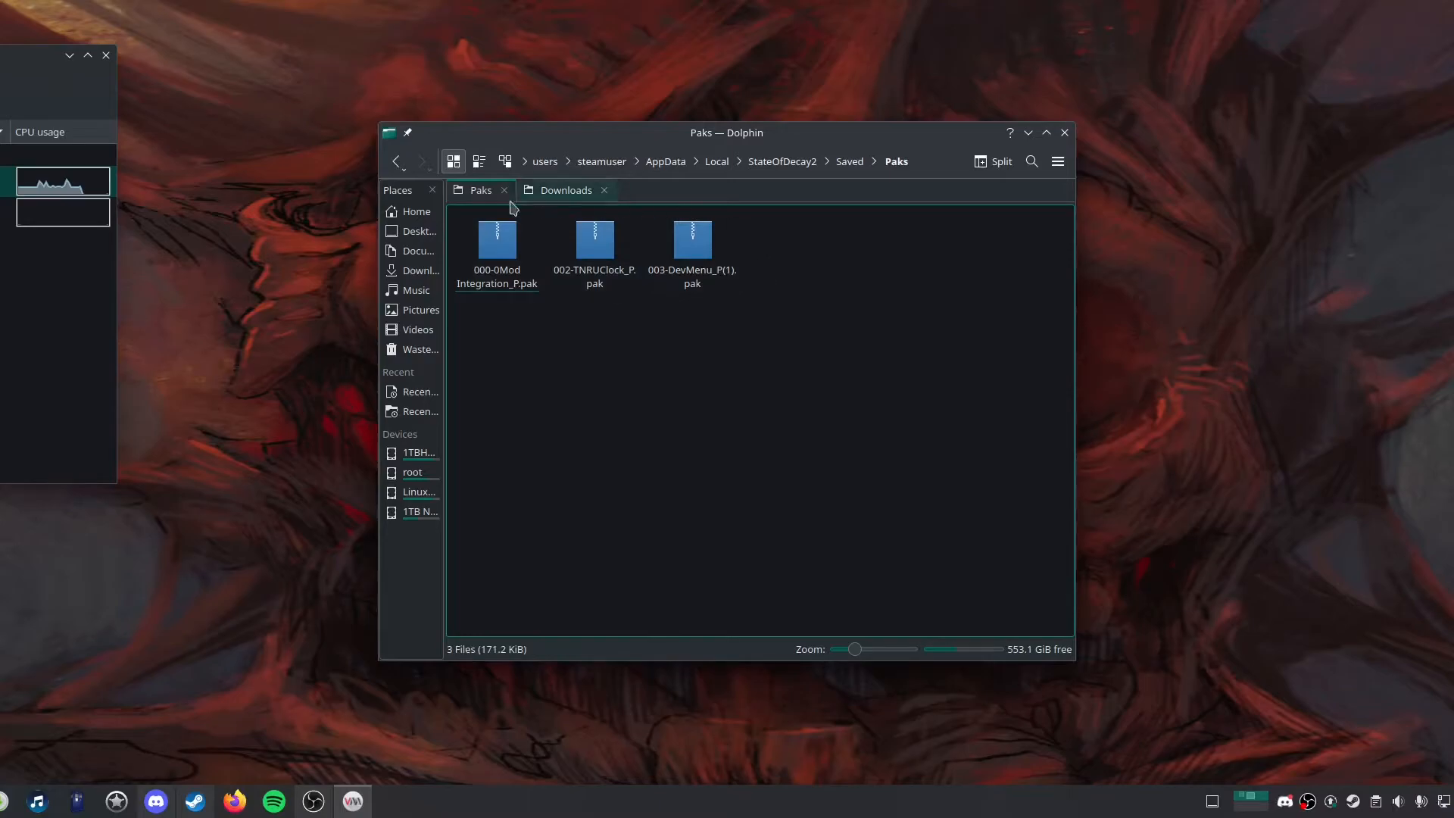
click(847, 162)
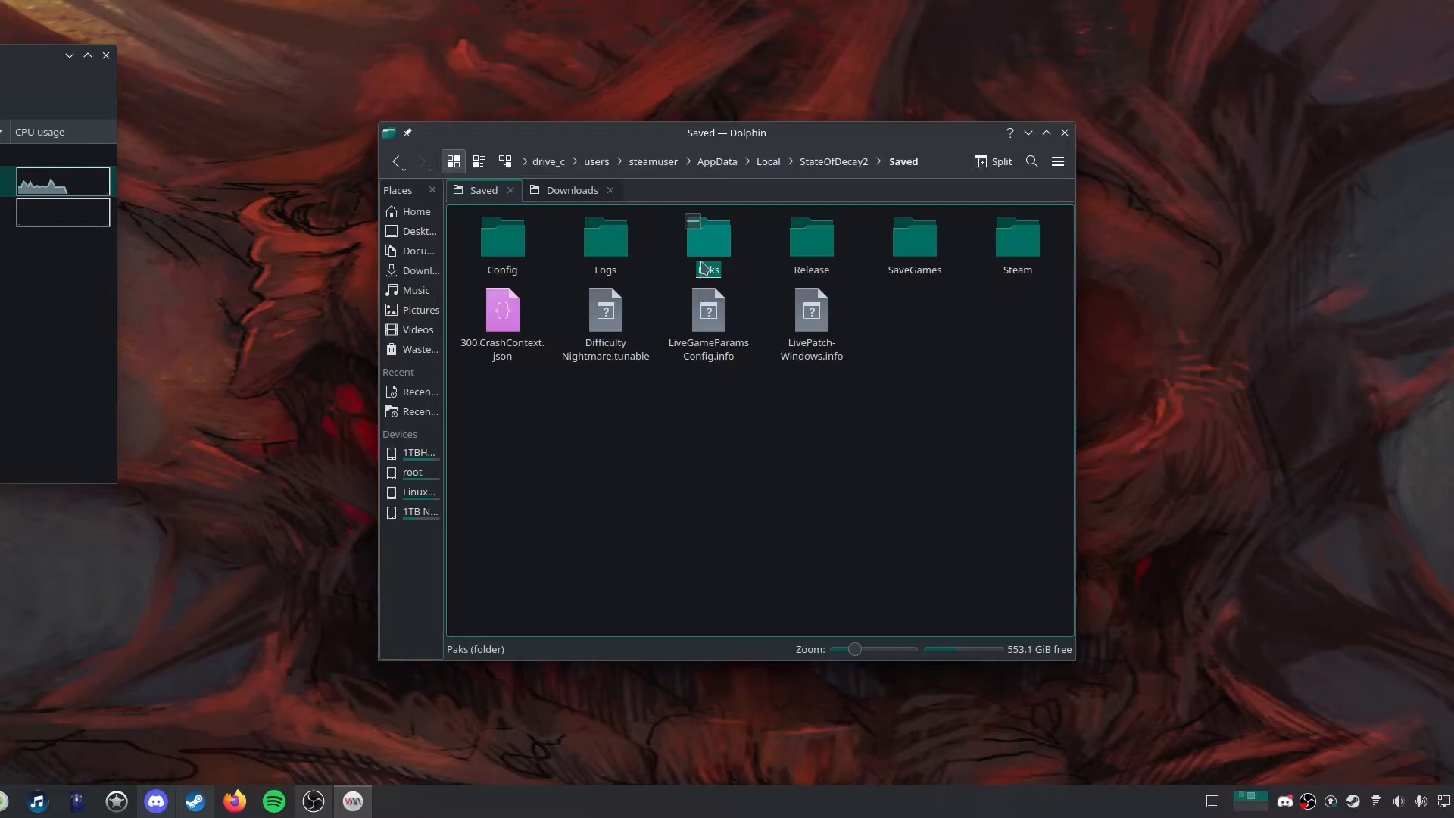
double_click(699, 237)
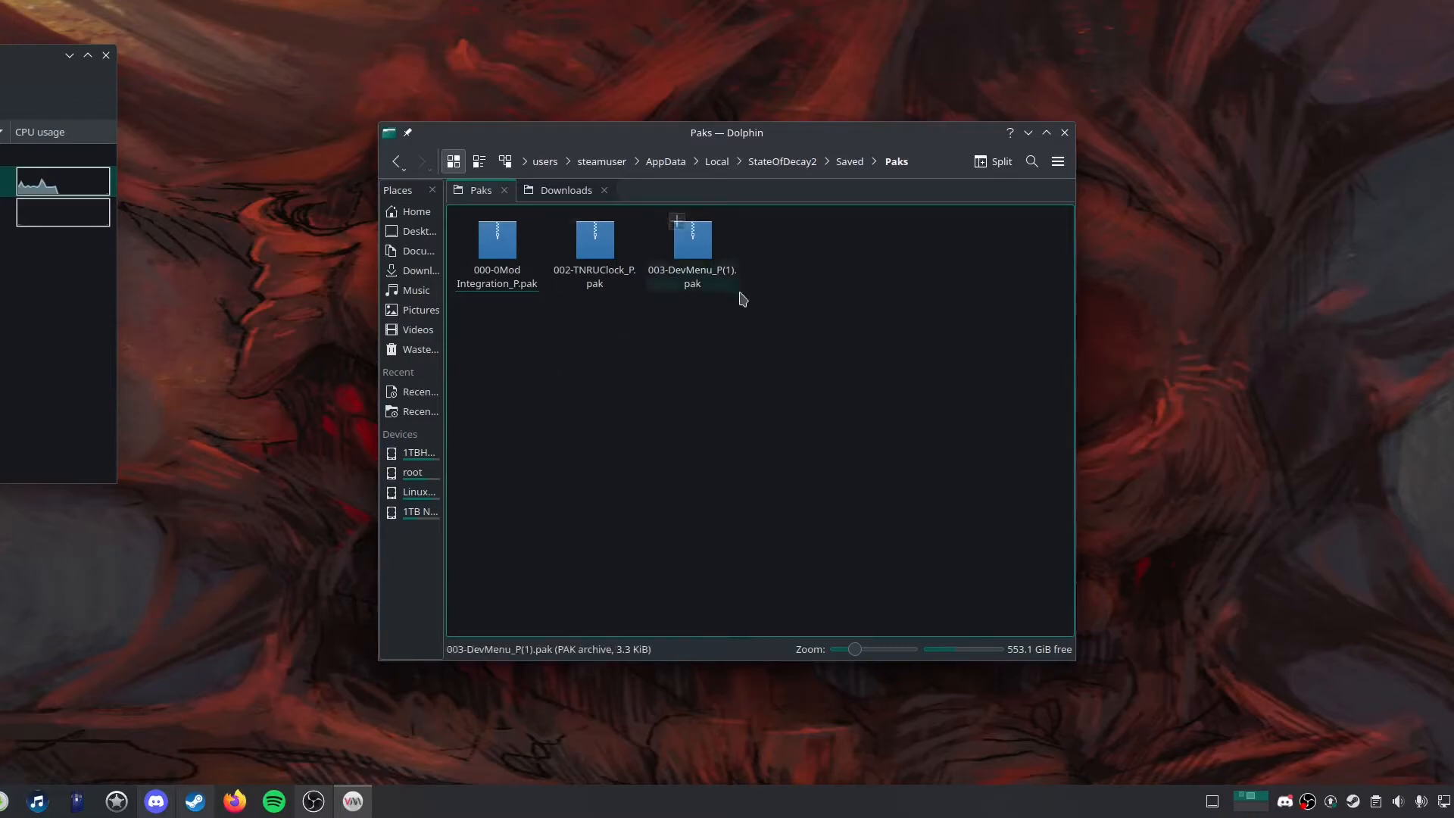
Select all three .pak files in the Paks folder.
drag(811, 269, 474, 272)
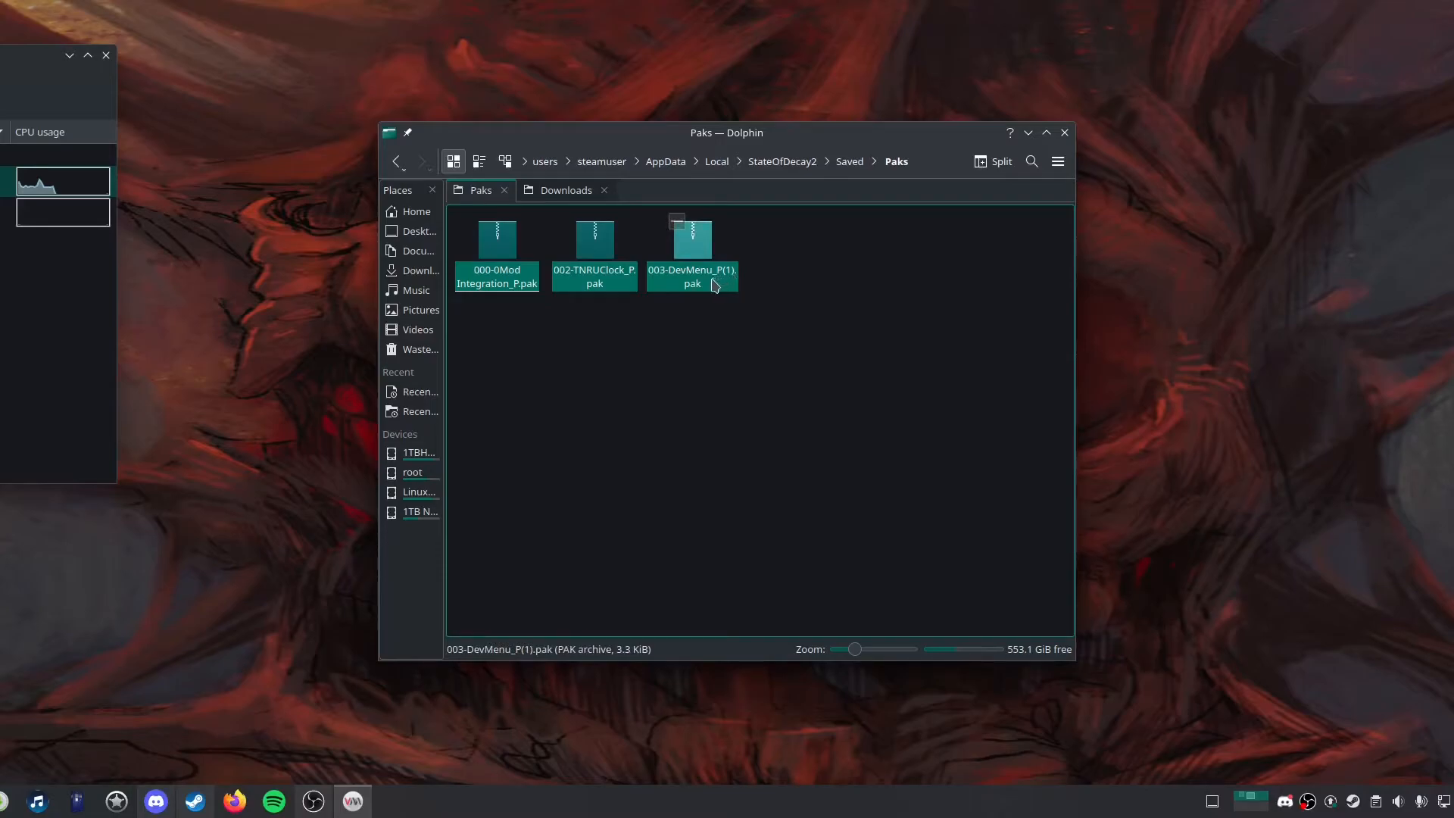
drag(934, 146, 1105, 123)
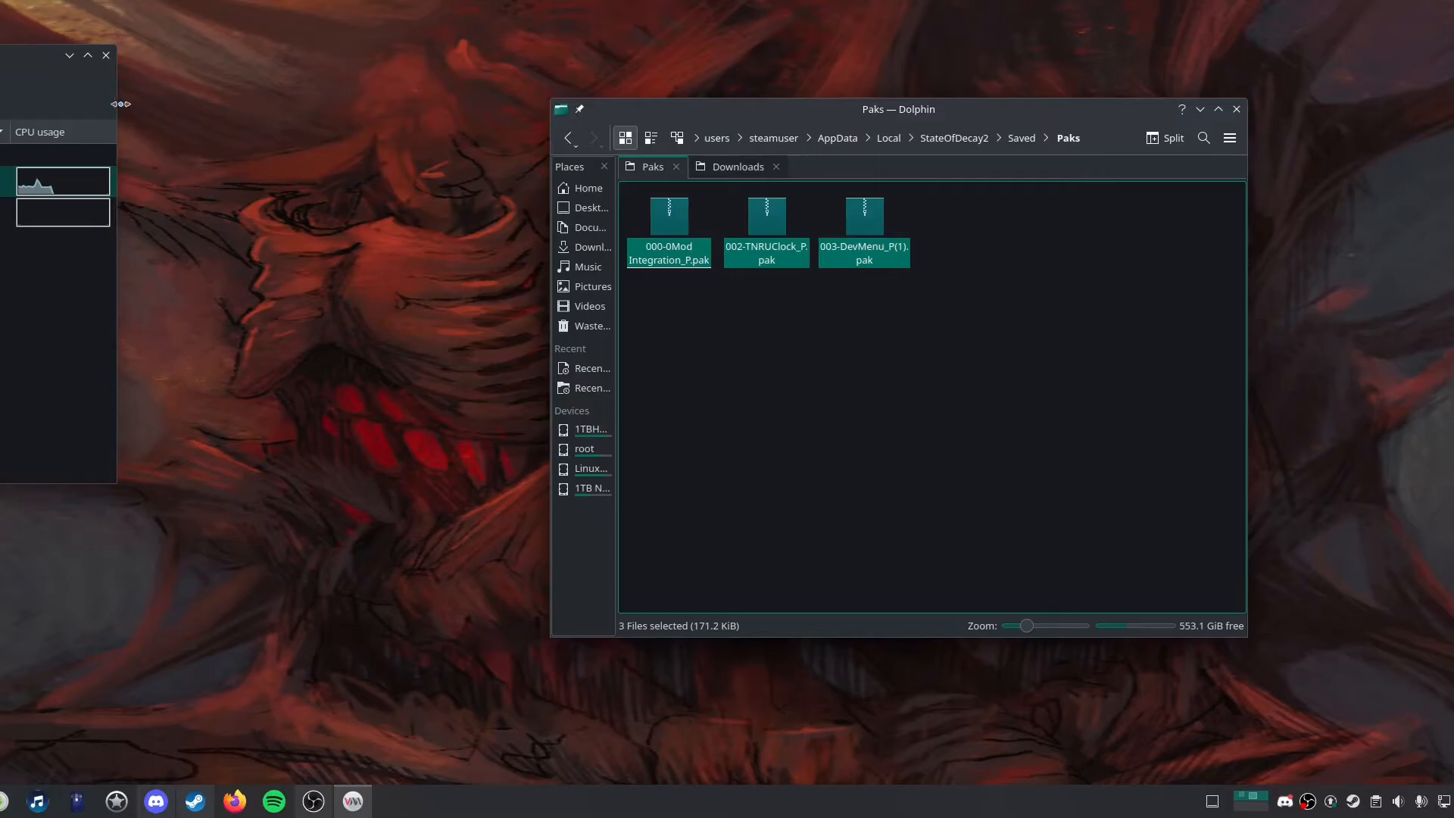
Switch to Steam and open the State of Decay 2 library page.
click(195, 802)
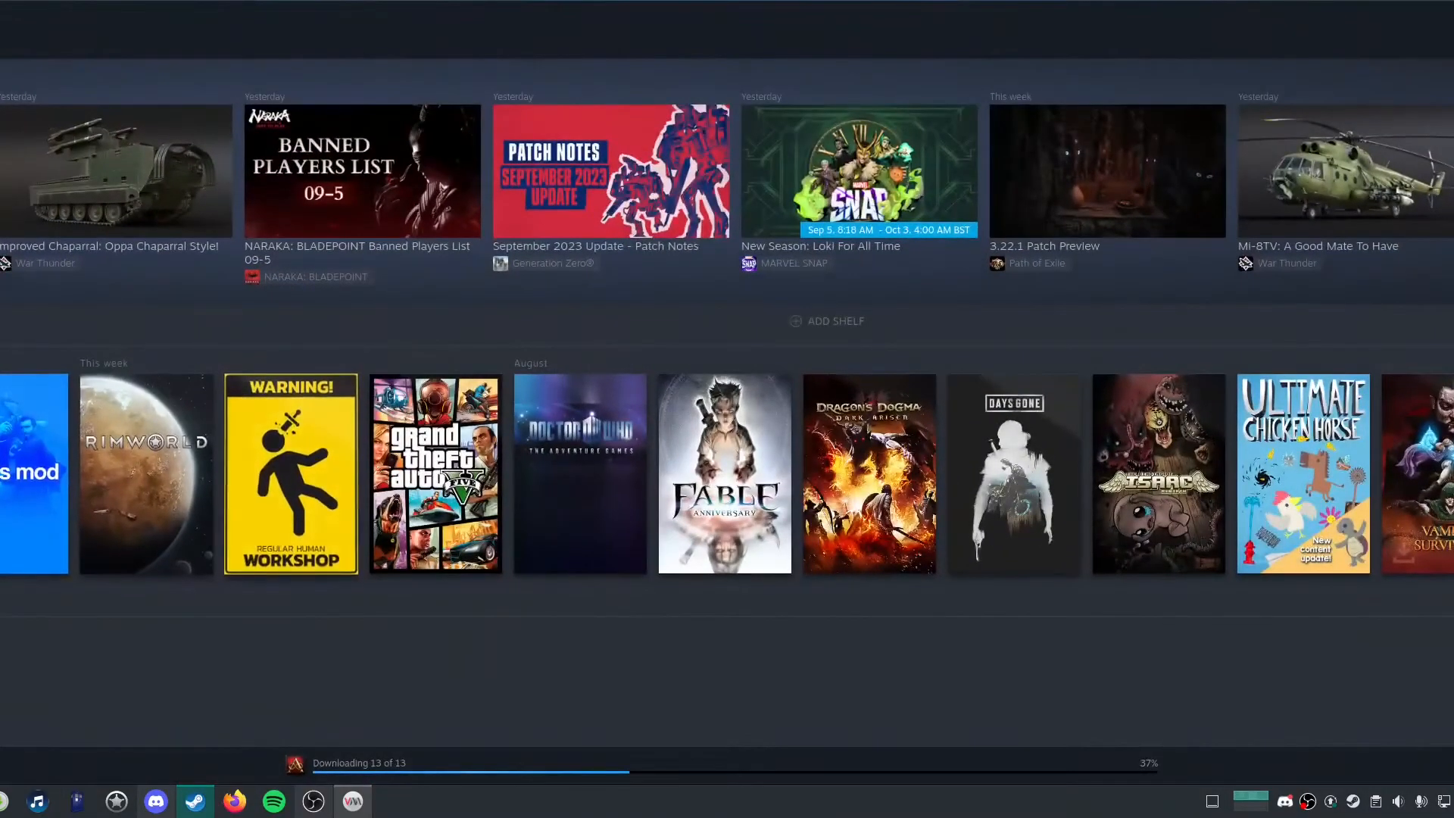
click(1, 439)
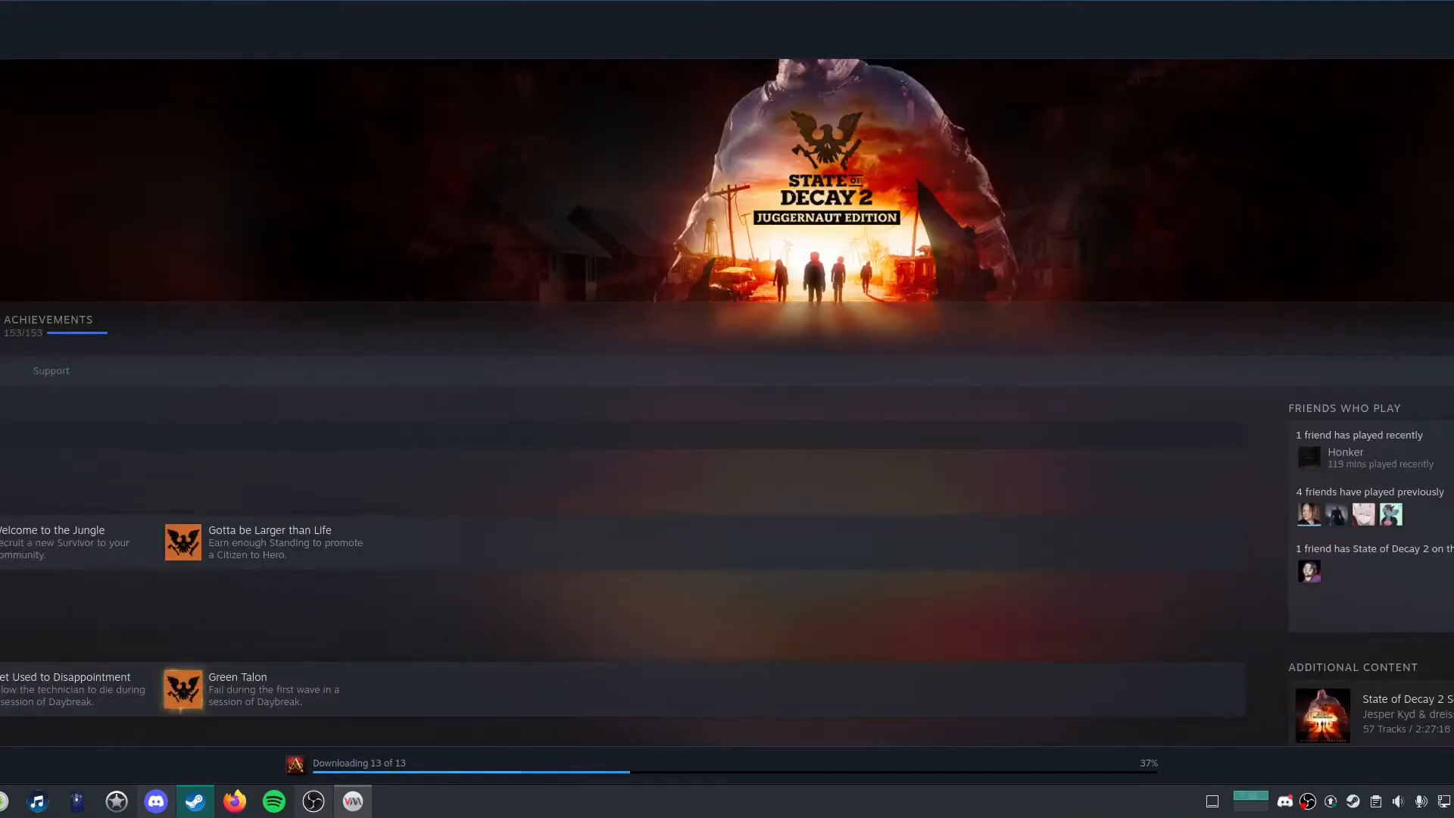